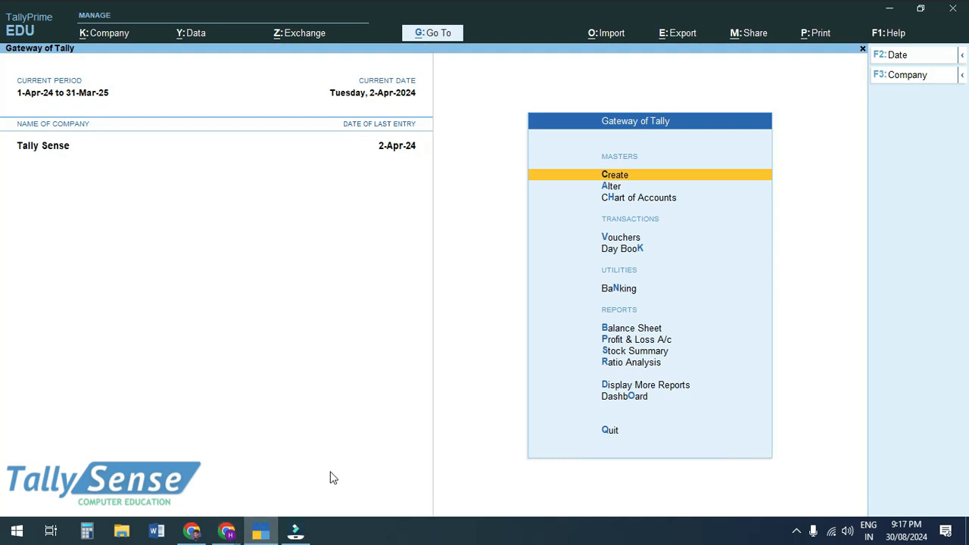
Start a new purchase voucher with supplier invoice number 321 dated 2-Apr-24
scroll(609, 400, down, 1)
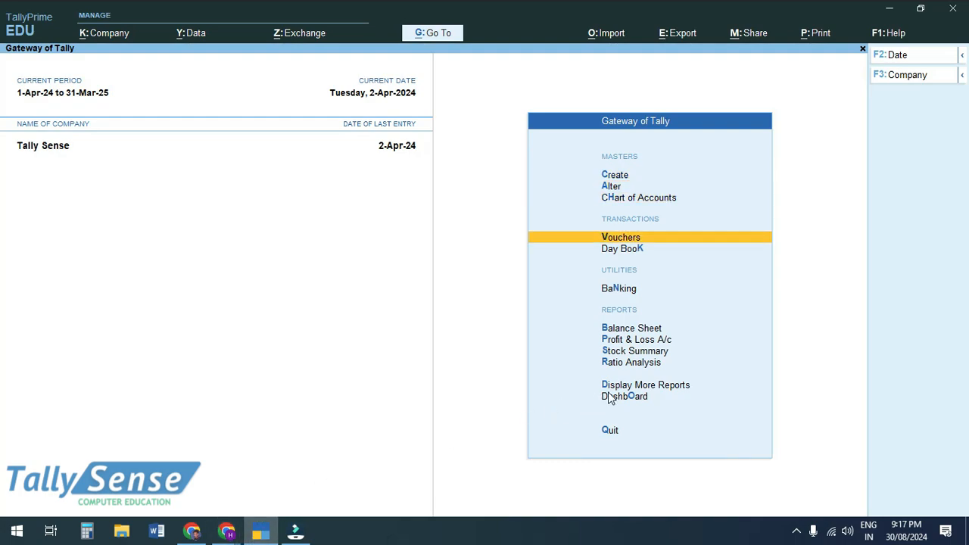
key(Return)
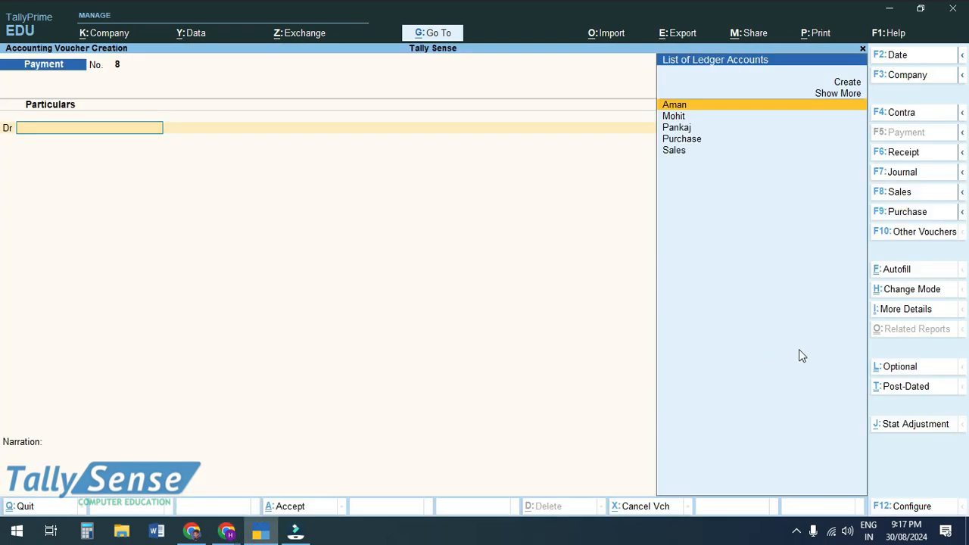
click(902, 215)
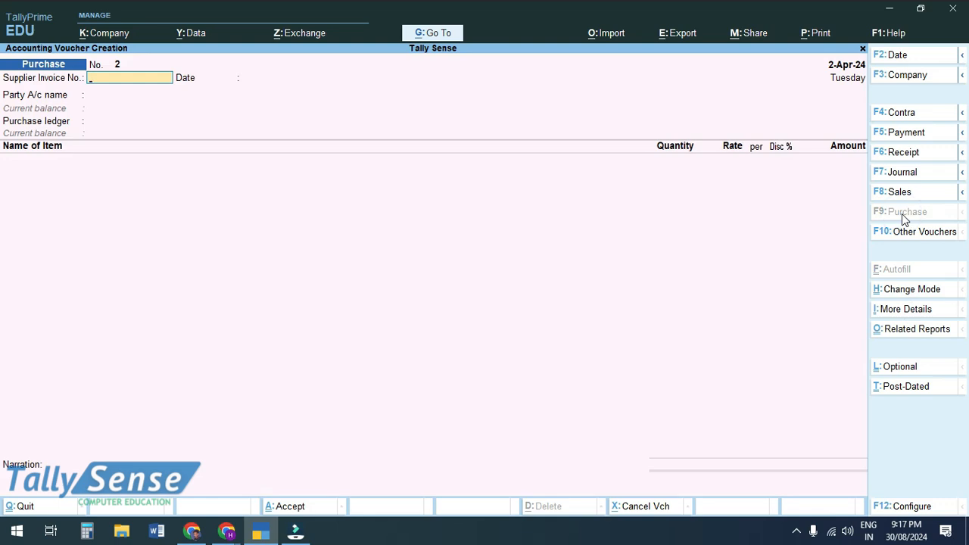
text(321)
key(Return)
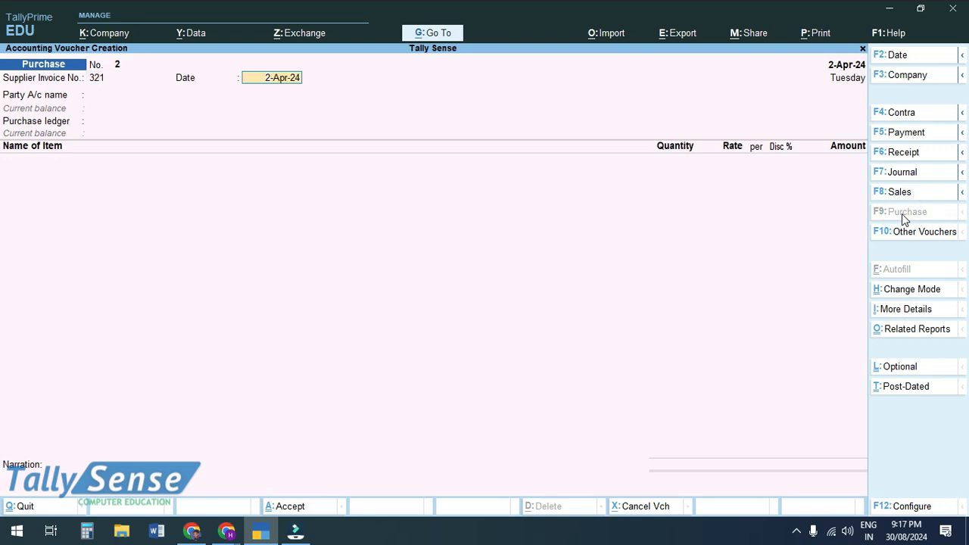
key(Return)
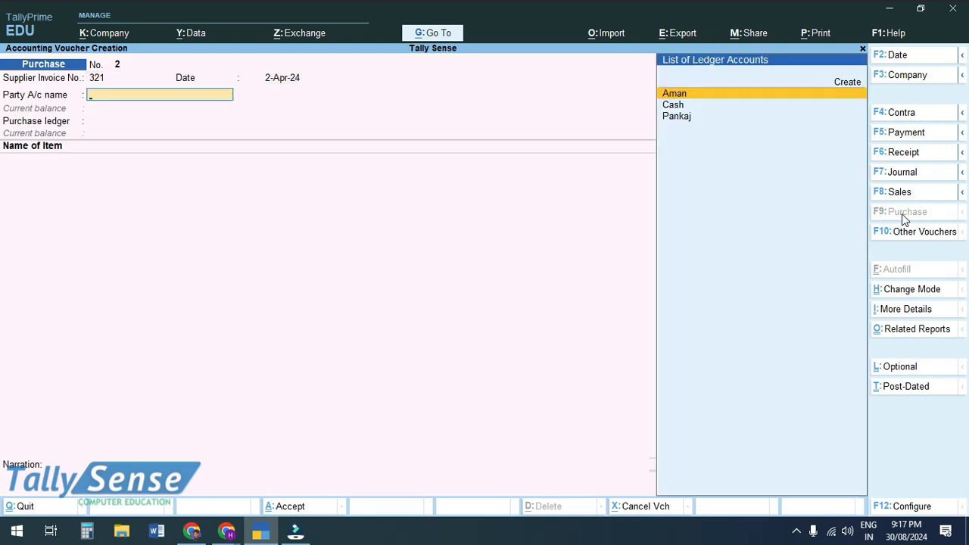
Create a party ledger from the purchase voucher with the supplier's name, under the Sundry Creditors group
key(Up)
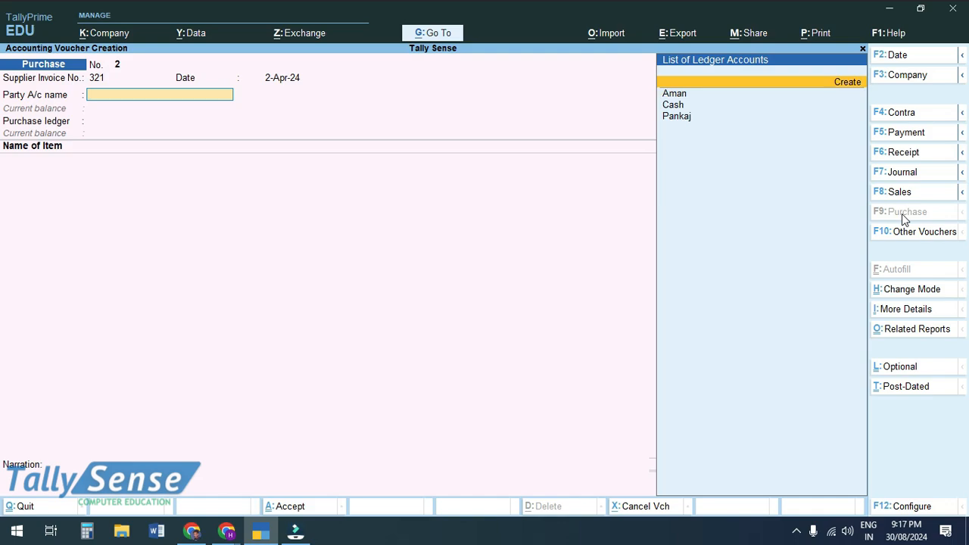
key(Return)
text(Jaye)
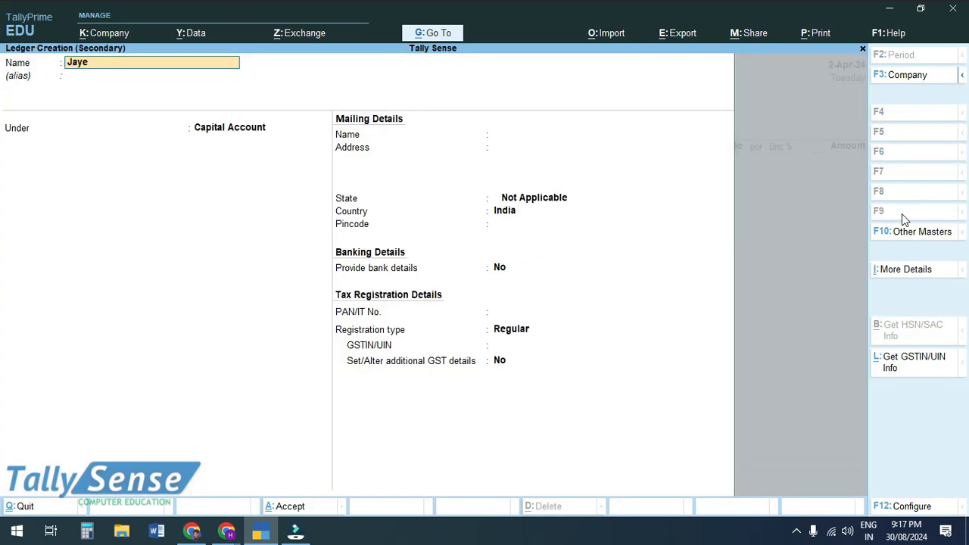
text(sh)
key(Return)
key(Return)
text(S)
key(Down)
key(Up)
key(Up)
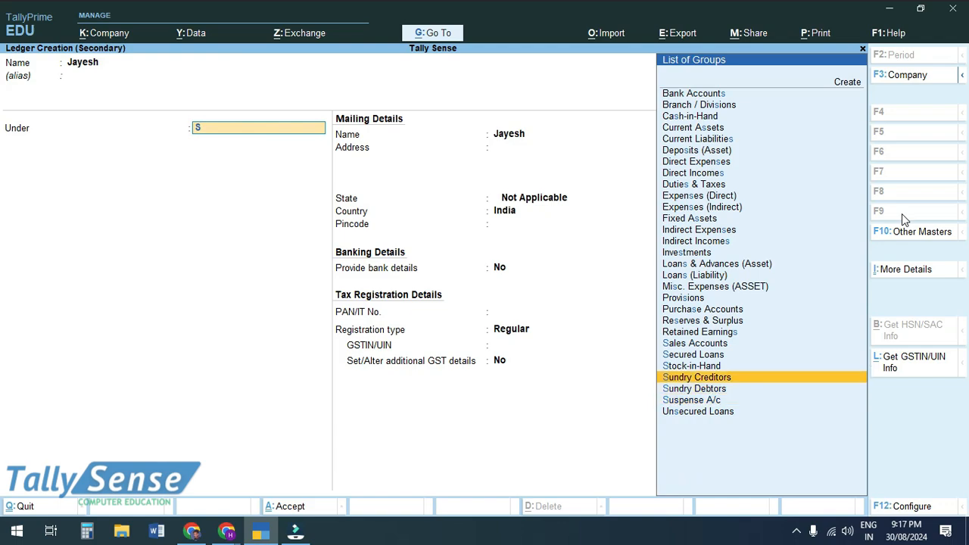
key(Return)
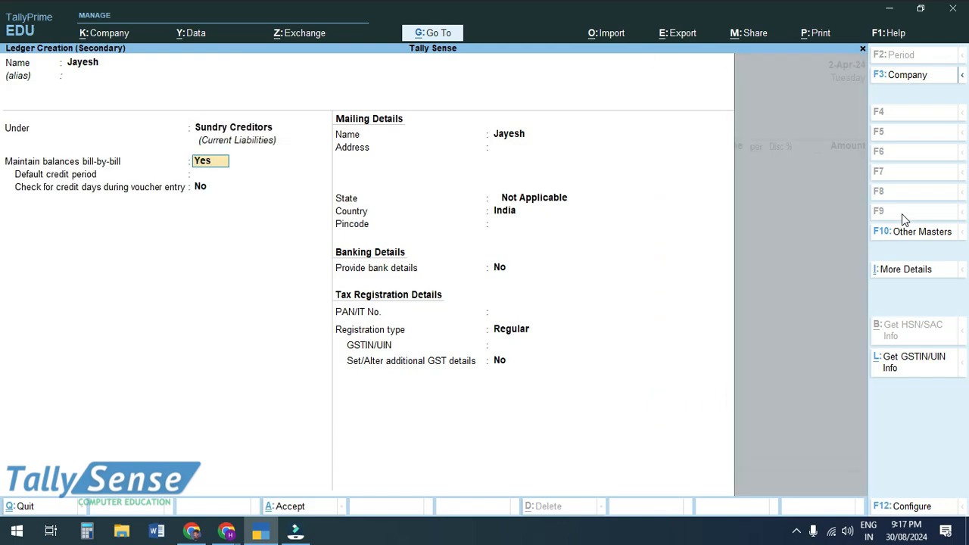
key(ctrl)
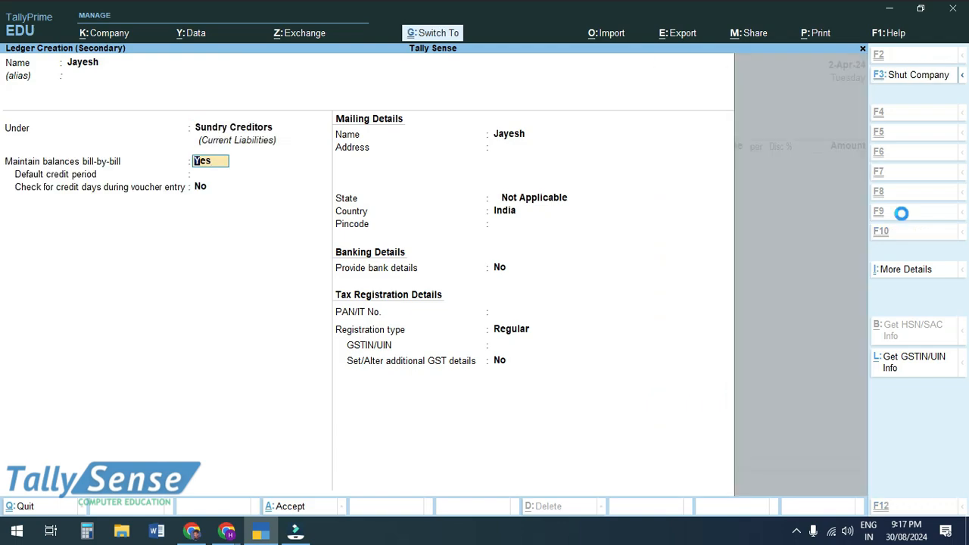
key(ctrl+a)
Accept the supplier's party details and choose Purchase as the purchase ledger
key(ctrl+a)
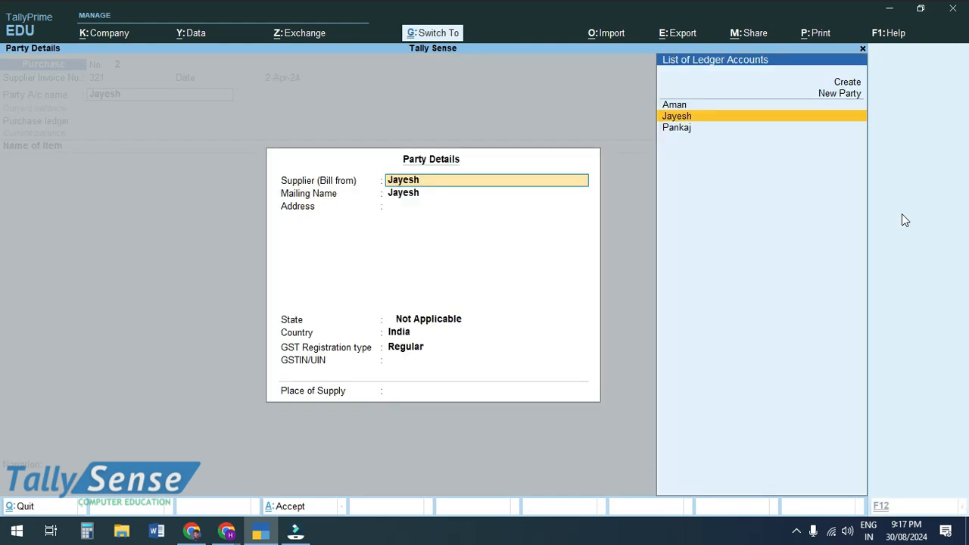
key(ctrl+a)
key(Return)
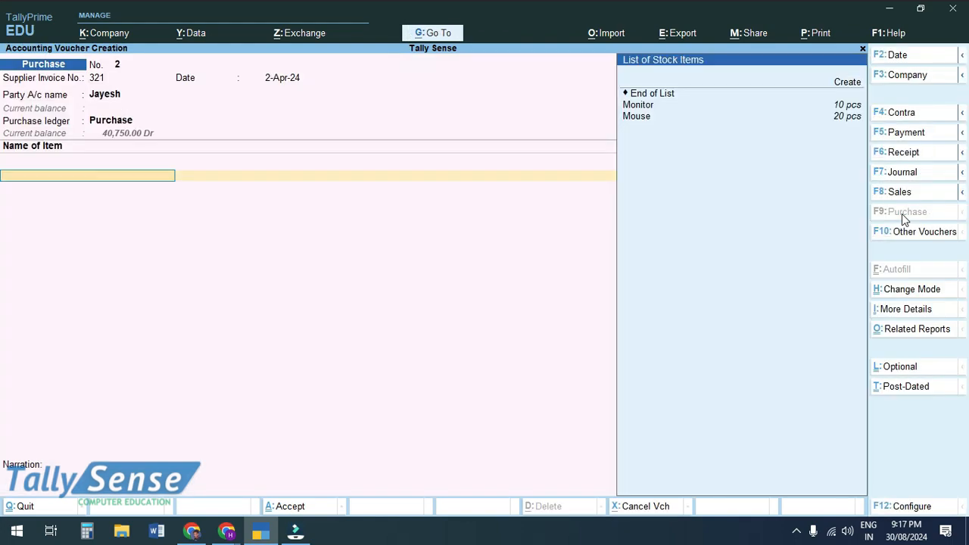
Create the stock item Samsung S23 with pcs as its unit, on the voucher's first item line
key(Up)
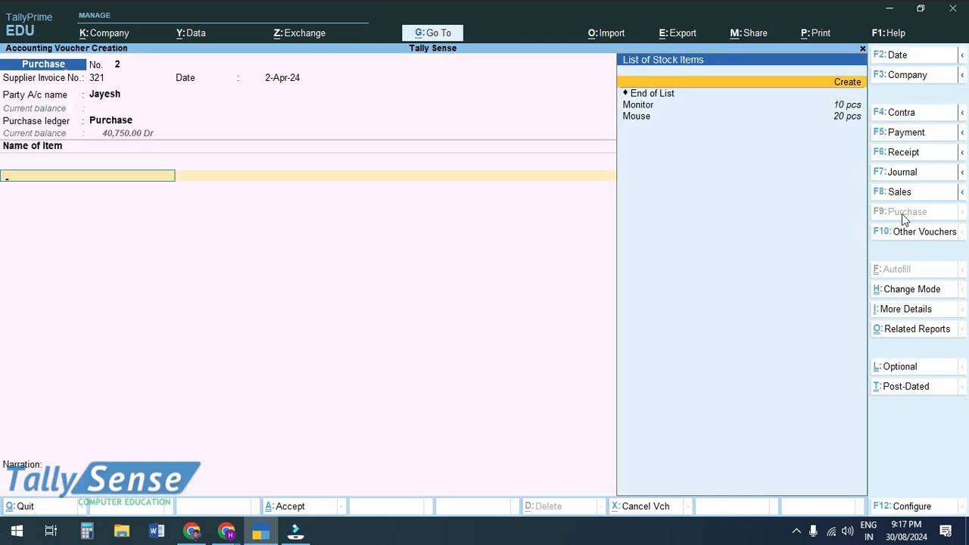
key(Return)
text(Samsun)
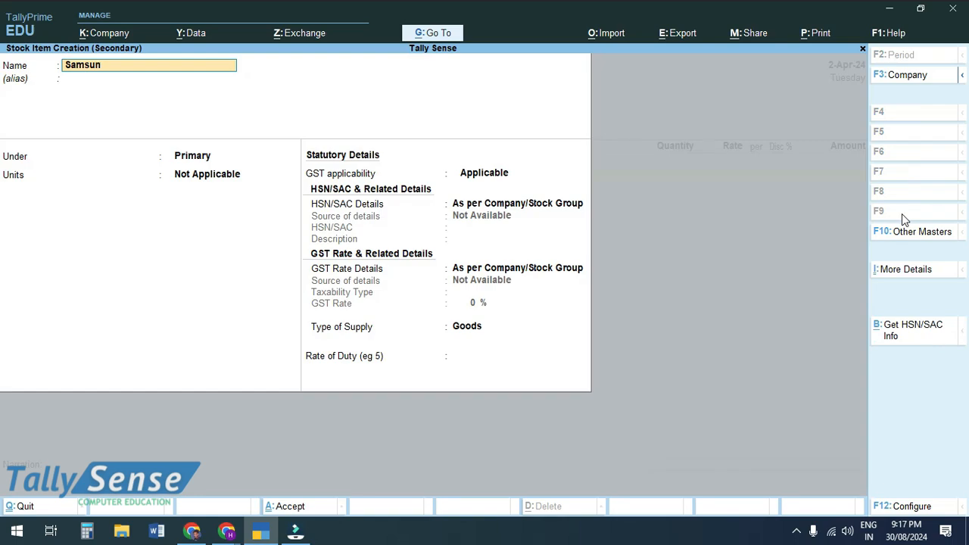
text(g S23)
key(Return)
key(Return)
key(Down)
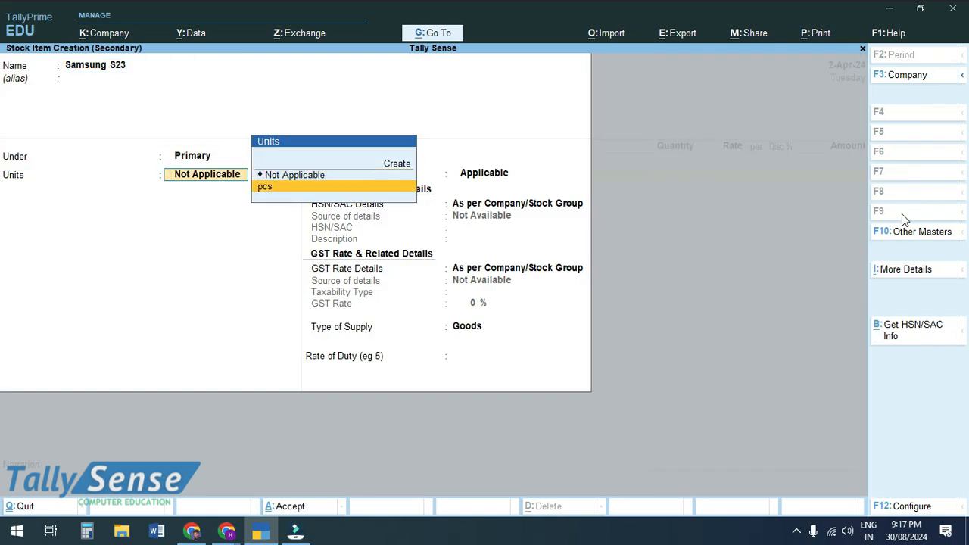
key(Return)
key(ctrl+a)
Enter a quantity of 1 pcs at a rate of 40000 for Samsung S23, without a discount
text(1)
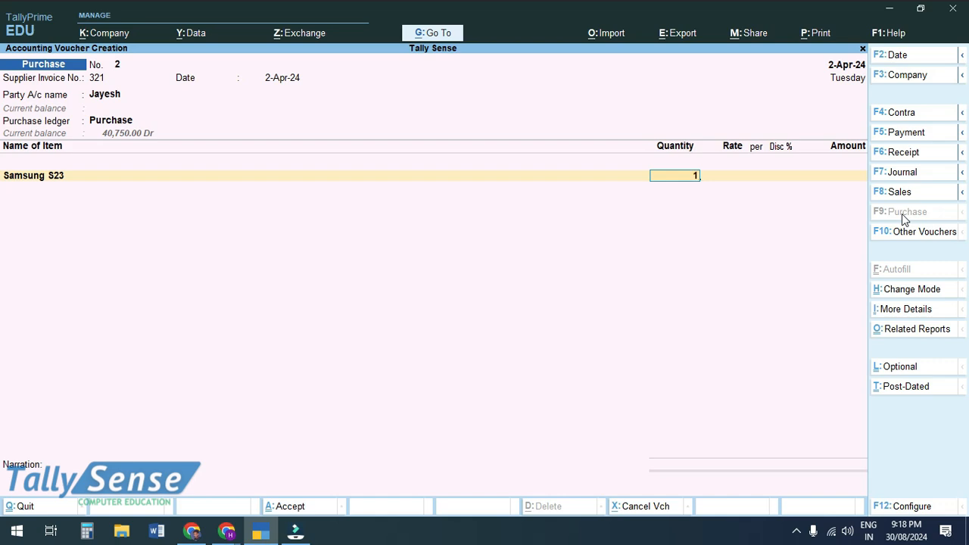
key(Return)
text(40000)
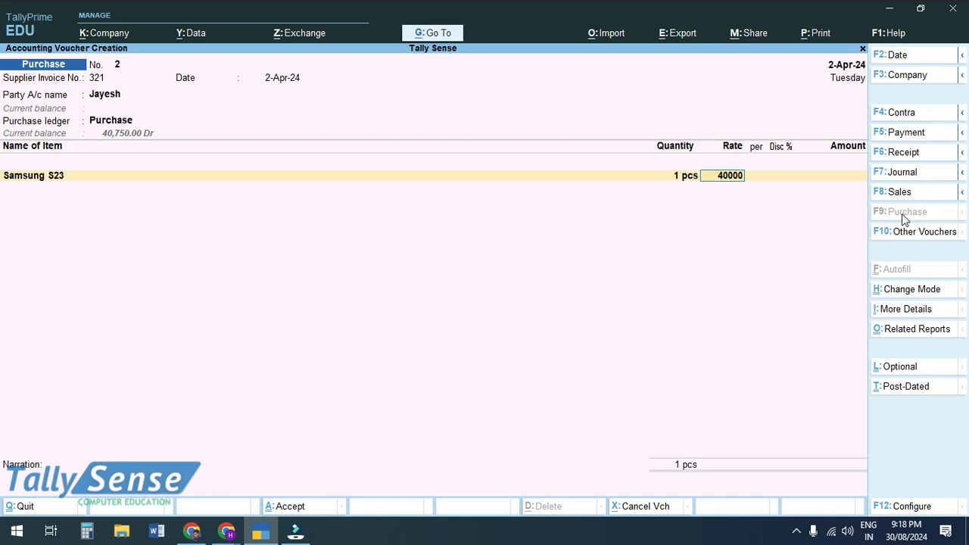
key(Return)
key(Return)
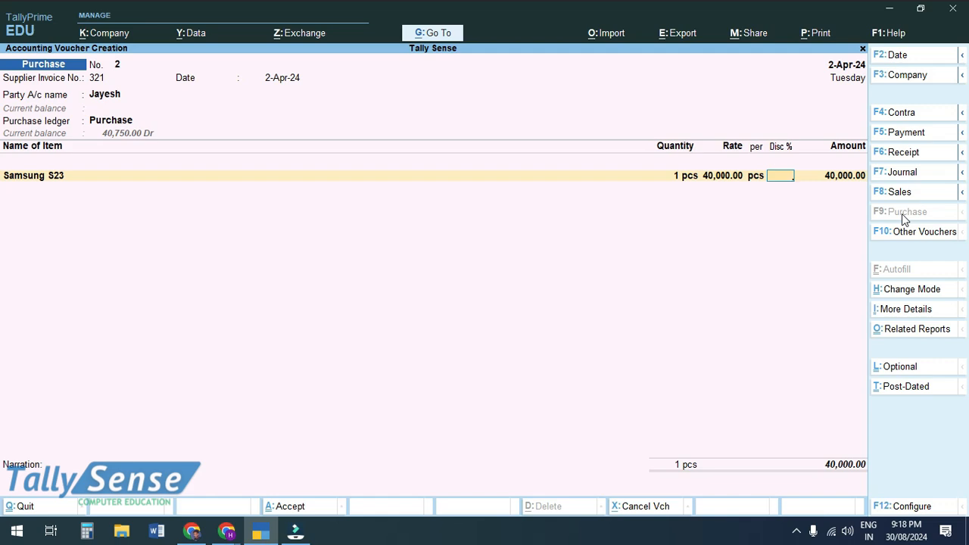
key(Return)
key(Return)
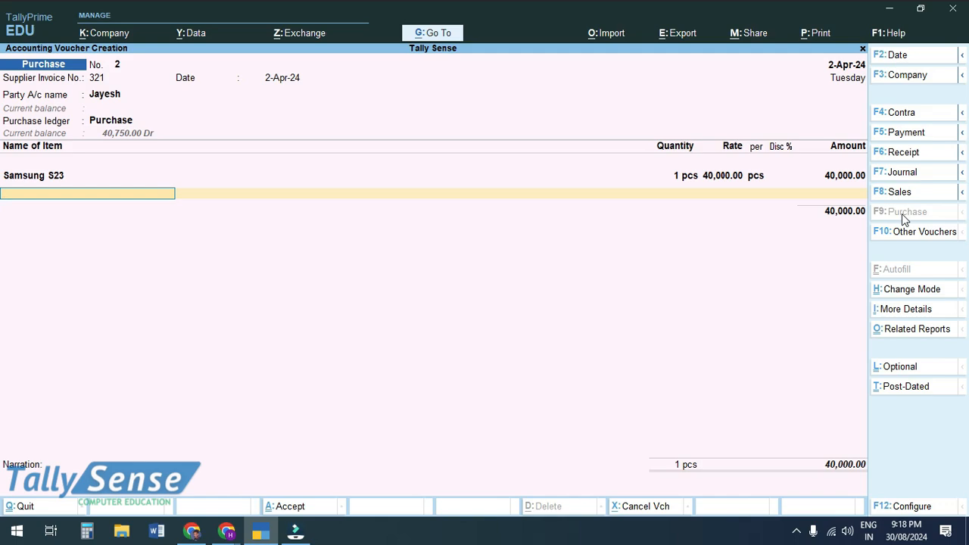
Create the stock item 33w Charger with pcs as its unit, on the second item line
key(alt+c)
text(33)
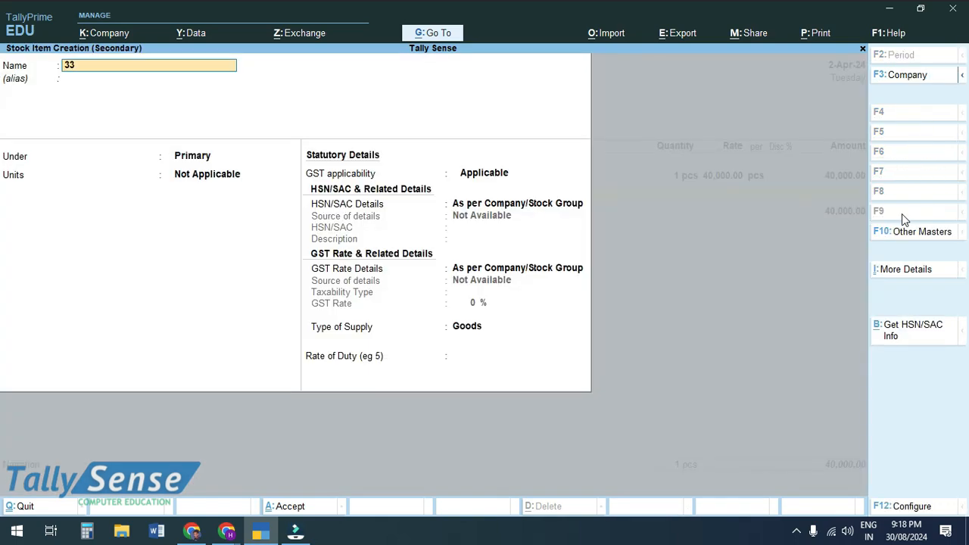
text(w charge)
key(Return)
key(Return)
key(Return)
key(Down)
key(Return)
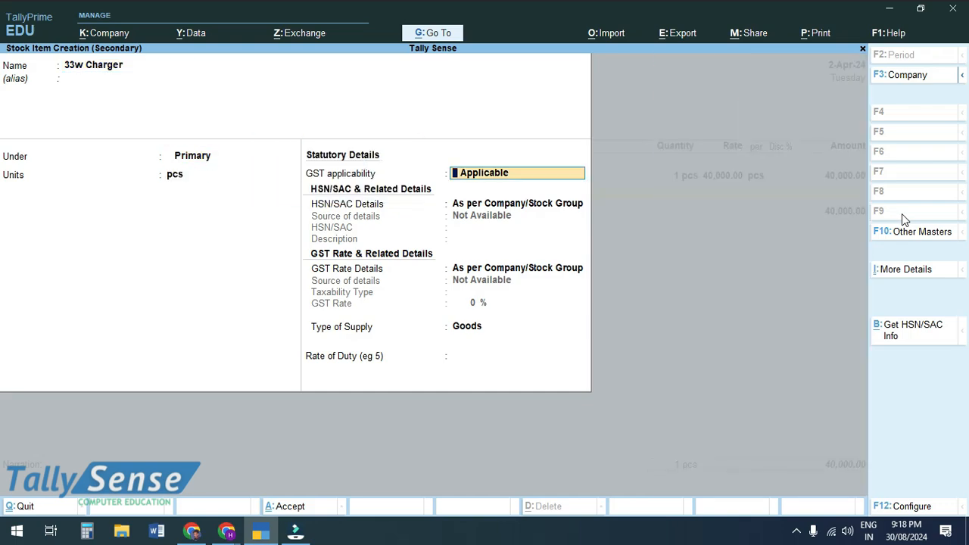
key(ctrl+a)
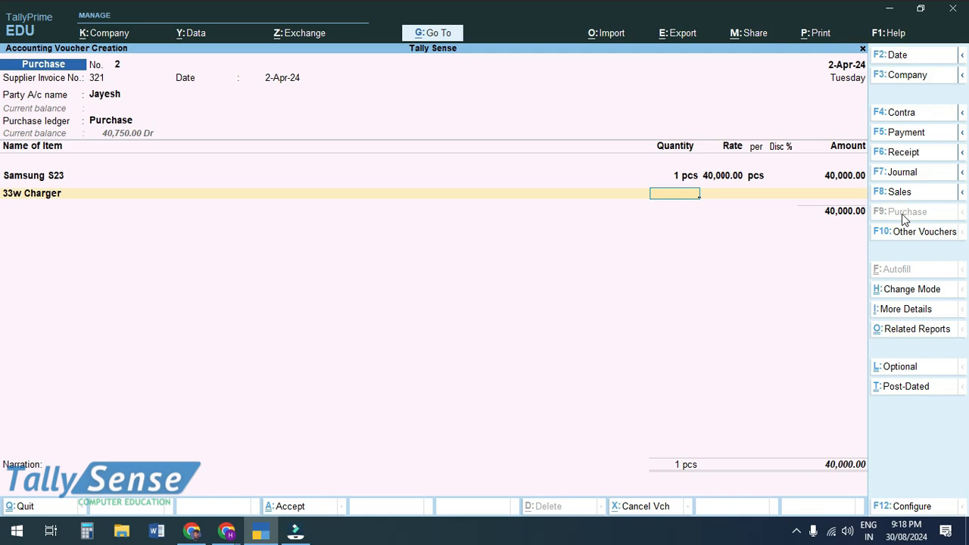
Enter a quantity of 1 pcs for the 33w Charger, leaving its rate and amount blank
key(Return)
key(Return)
key(Return)
key(Return)
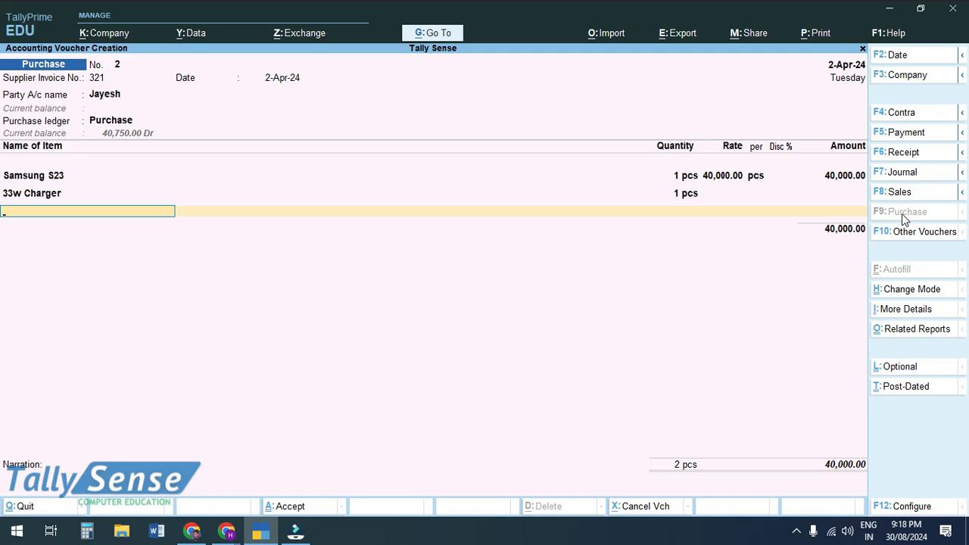
Create the stock item Case Cover with pcs as its unit, on the third item line
key(alt+c)
text(Case)
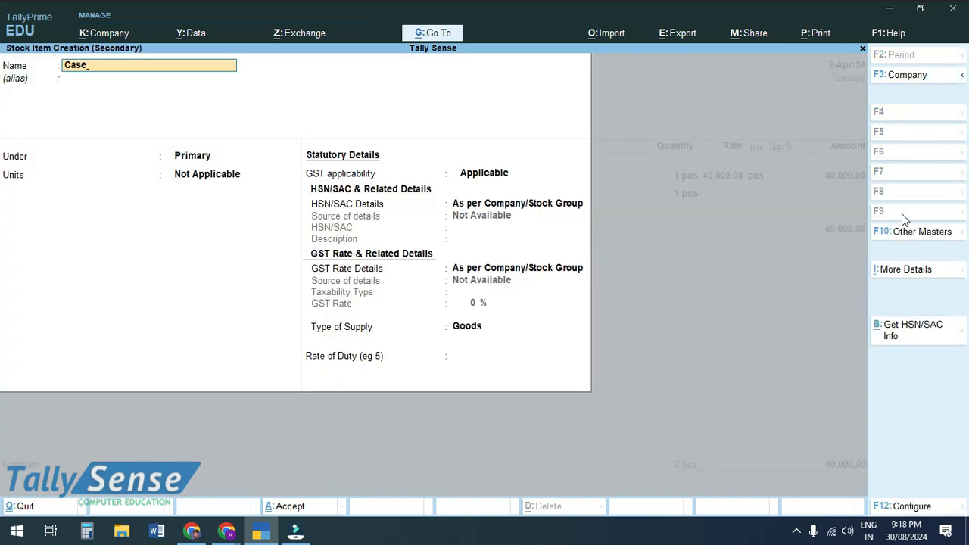
text( Cover)
key(Return)
key(Return)
key(Return)
key(Down)
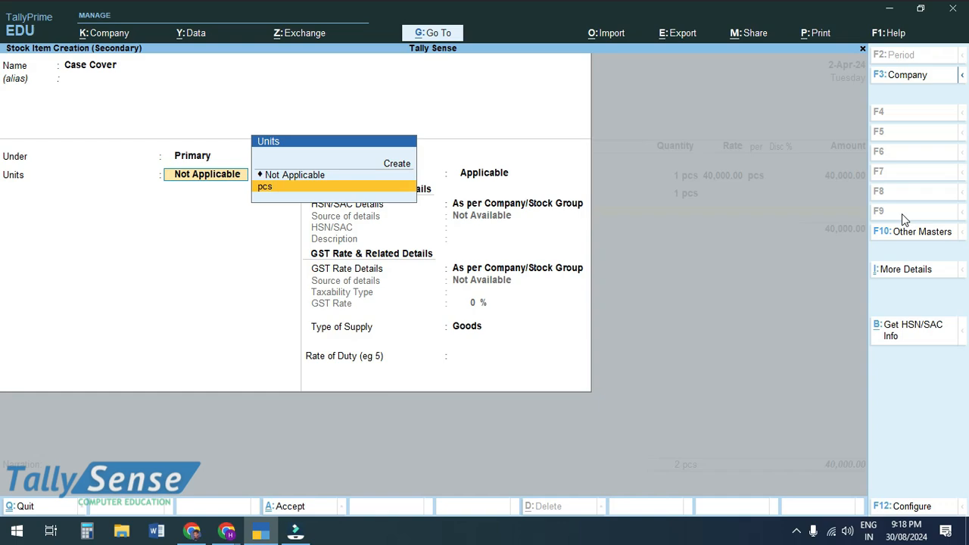
key(Return)
key(ctrl+a)
Enter a quantity of 1 pcs for the Case Cover without a rate, and save the purchase voucher
text(1)
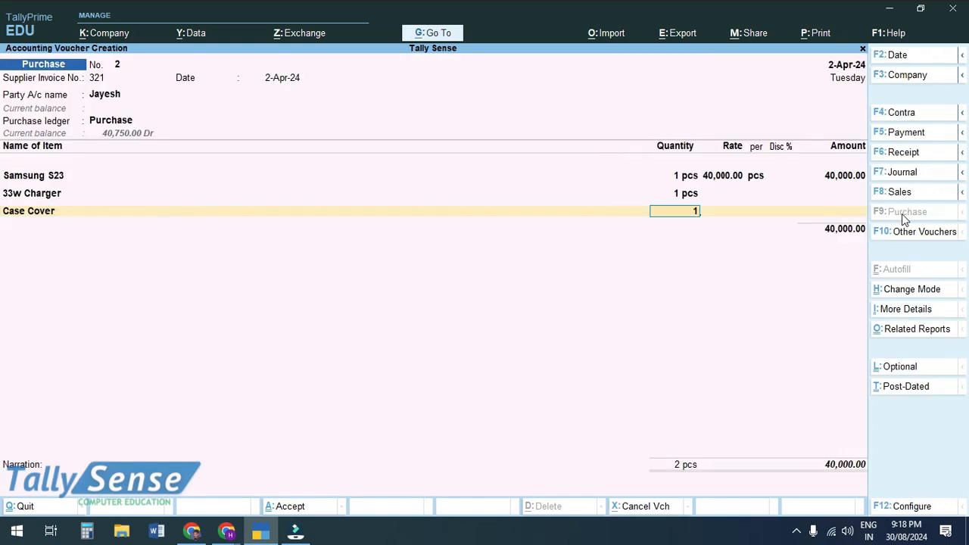
key(Return)
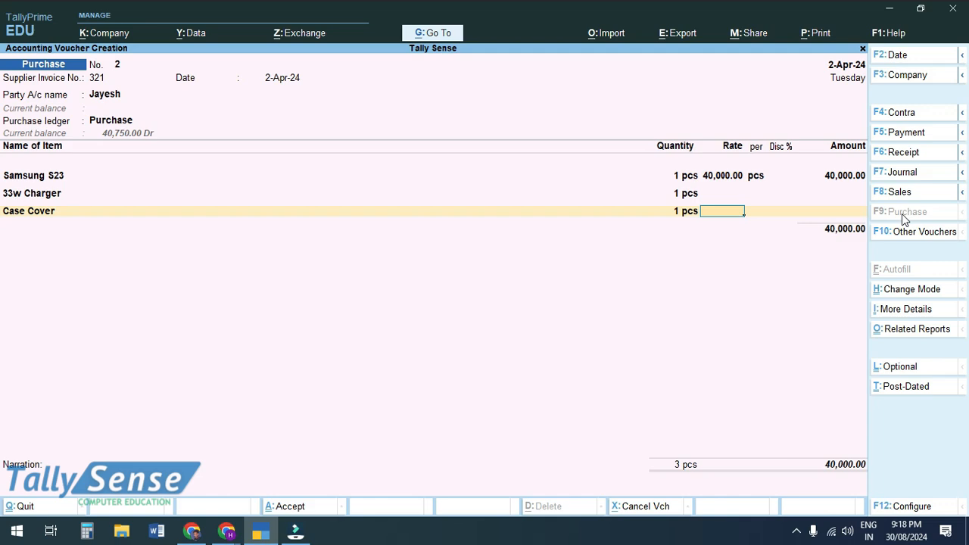
key(ctrl)
key(ctrl)
key(ctrl)
key(ctrl+a)
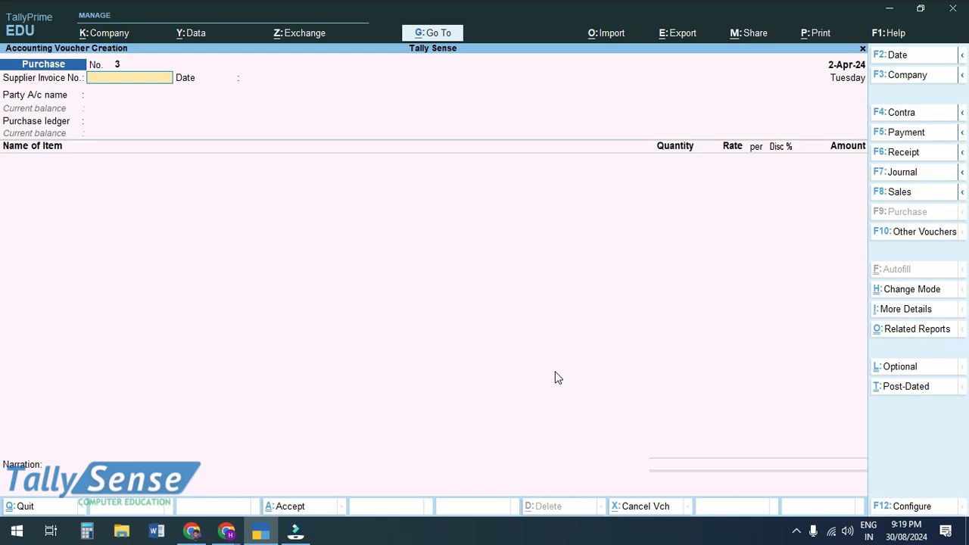
Reopen the saved purchase voucher to check its item lines, and leave voucher entry
key(Page_Up)
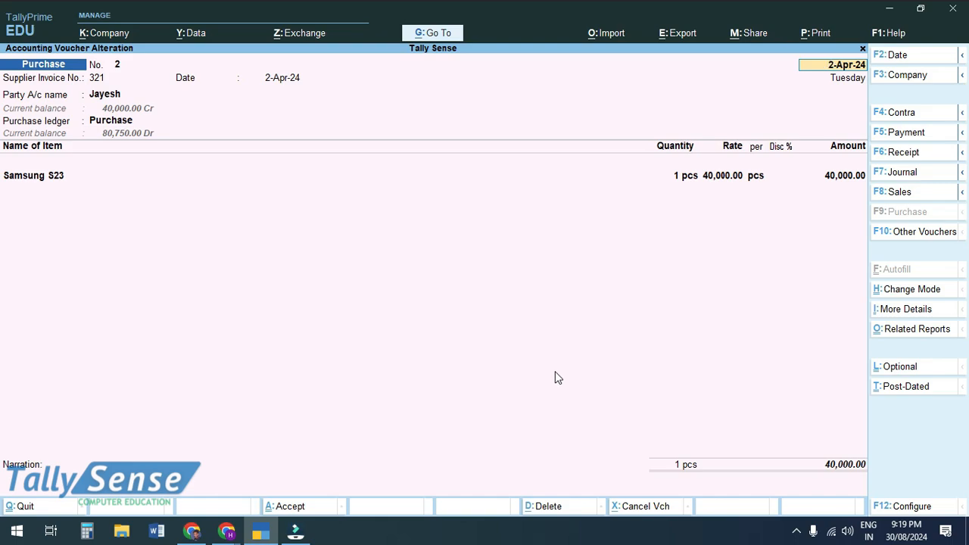
key(Escape)
key(y)
key(Escape)
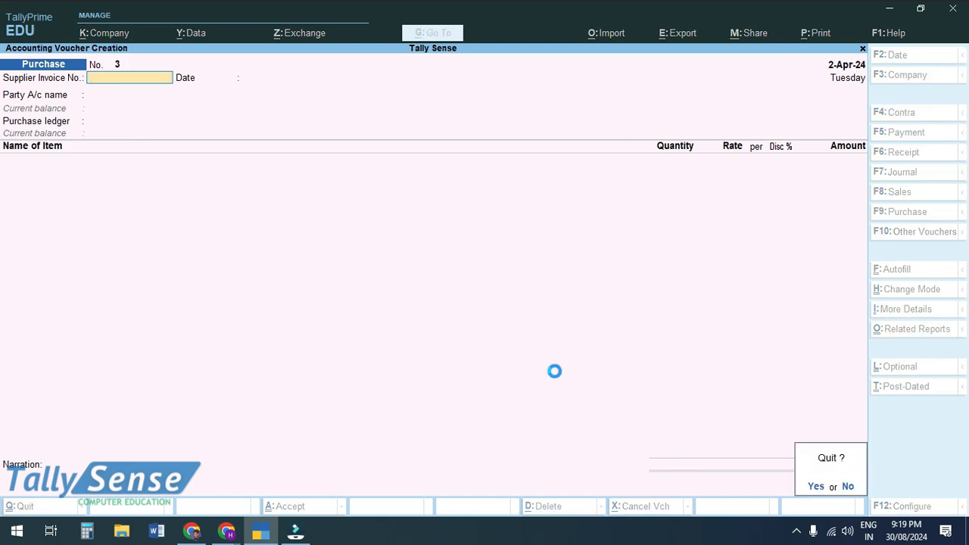
key(y)
Open the Purchase voucher type for alteration from the accounting masters
key(Up)
key(Up)
key(Up)
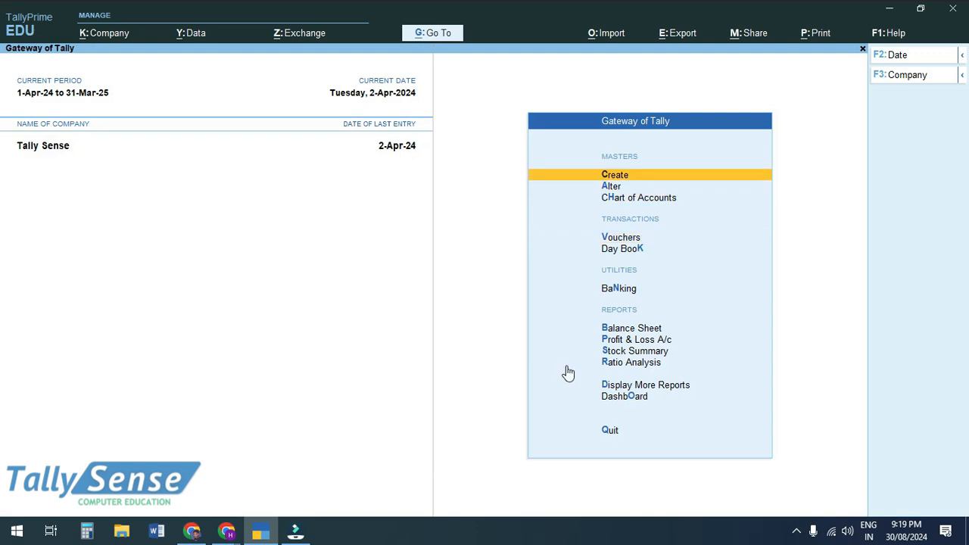
key(Down)
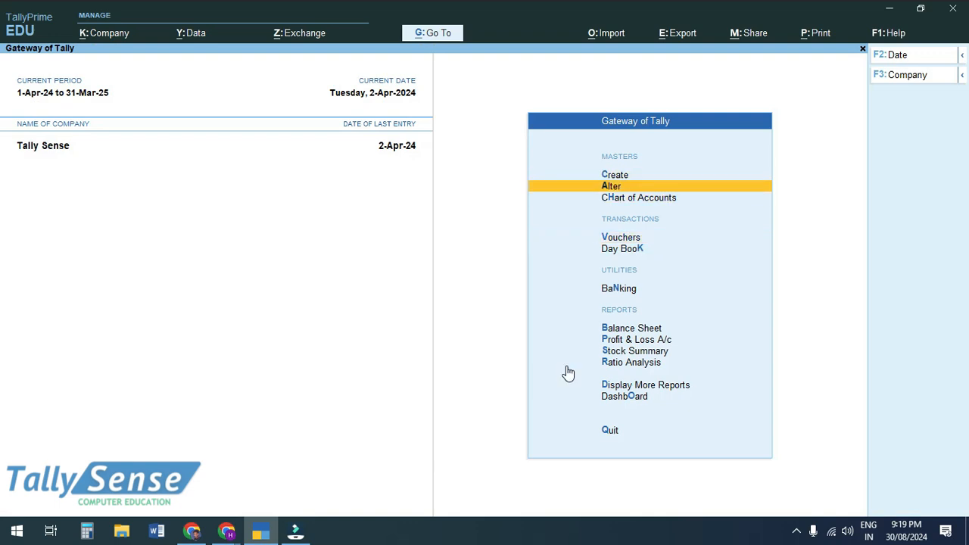
key(Return)
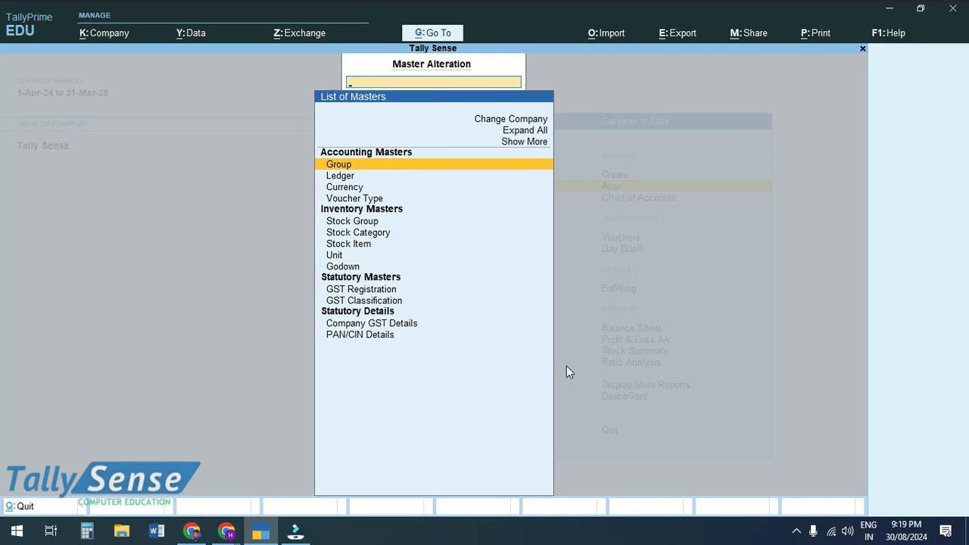
key(Down)
key(Down)
key(Down)
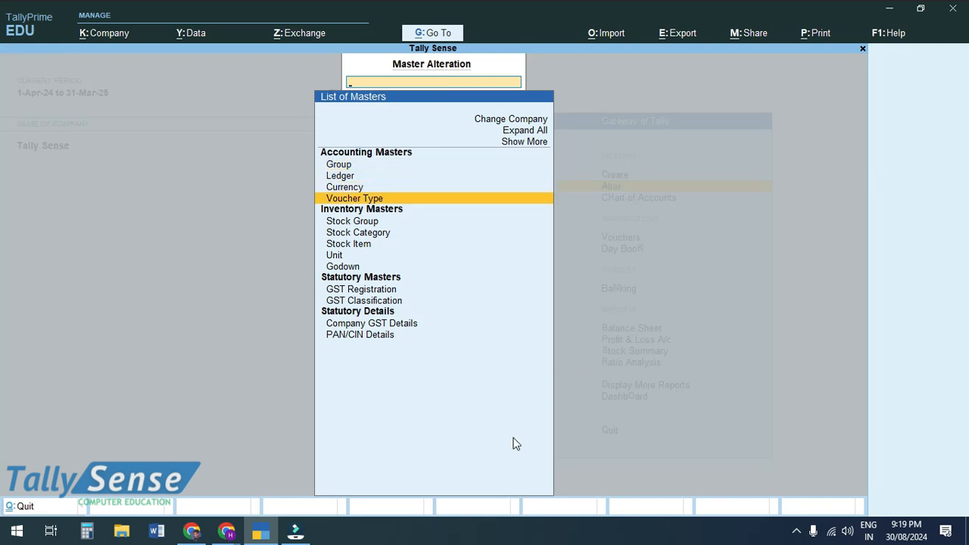
key(Return)
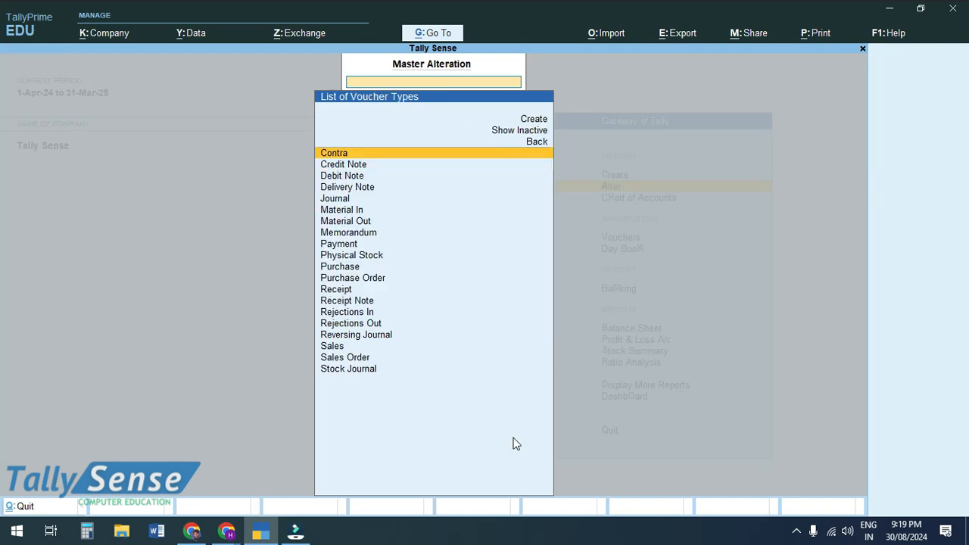
text(Pur)
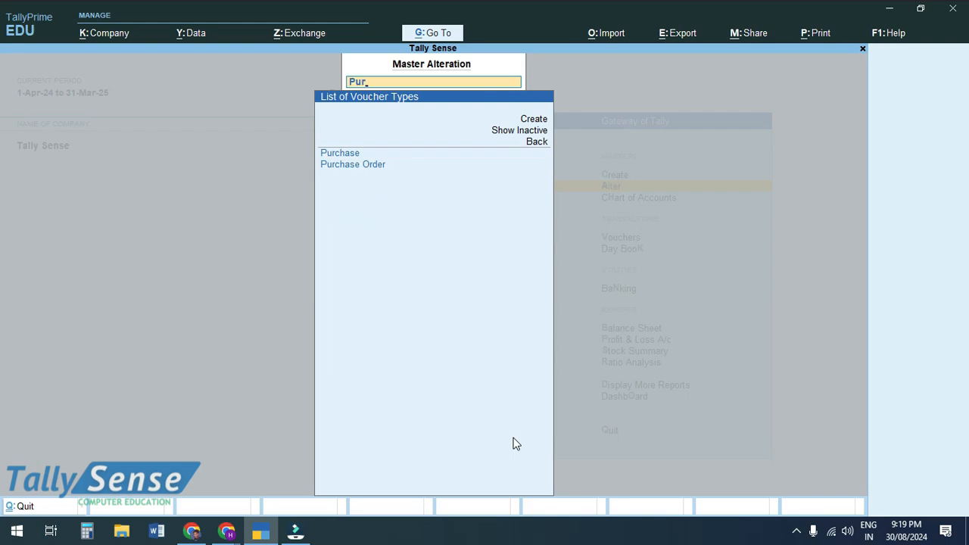
text(c)
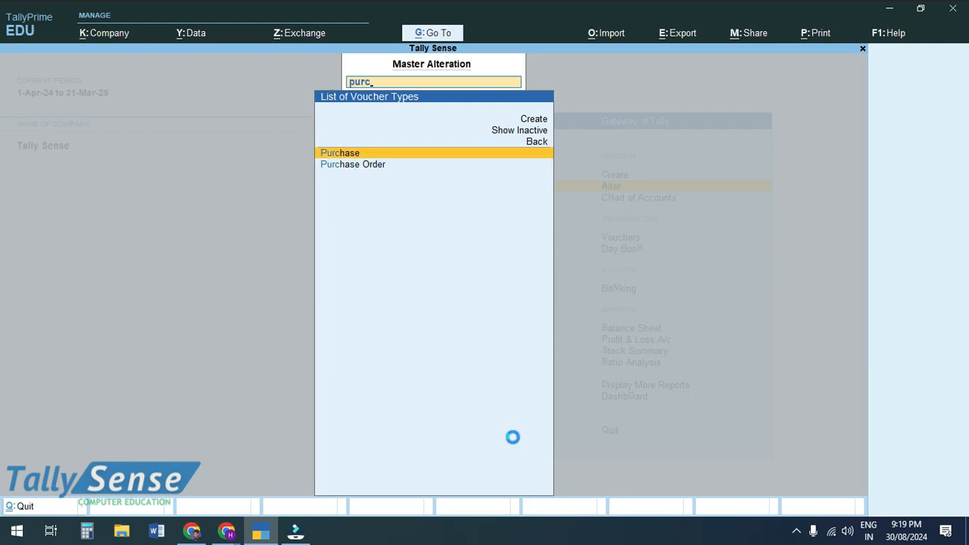
key(Return)
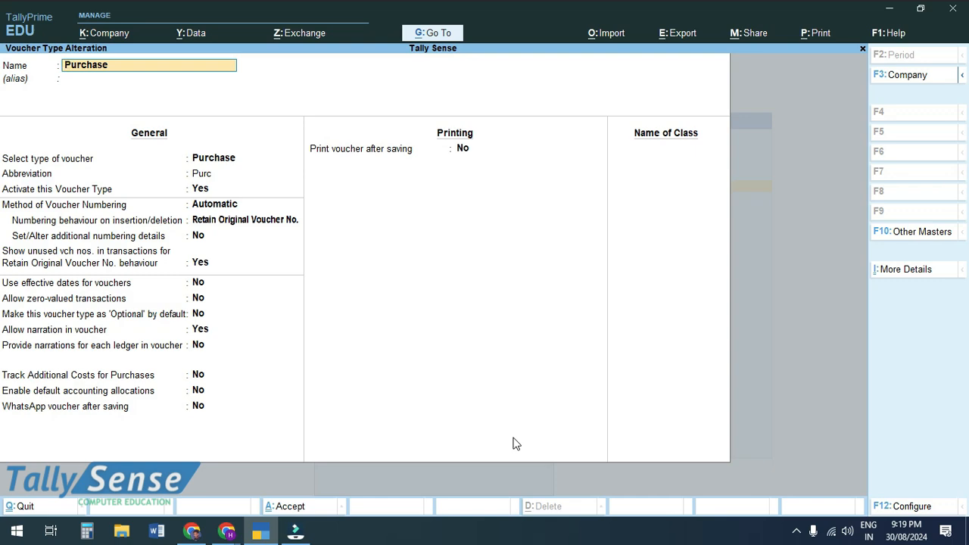
Set Allow zero-valued transactions to Yes for the Purchase voucher type, save it, and leave master alteration
key(Return)
key(Return)
key(Return)
key(Return)
key(Return)
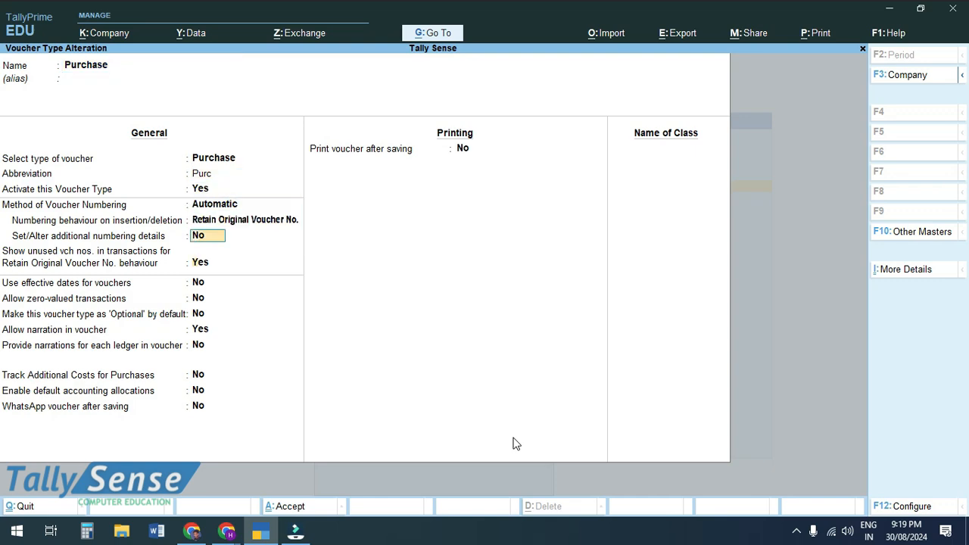
key(Return)
key(Return)
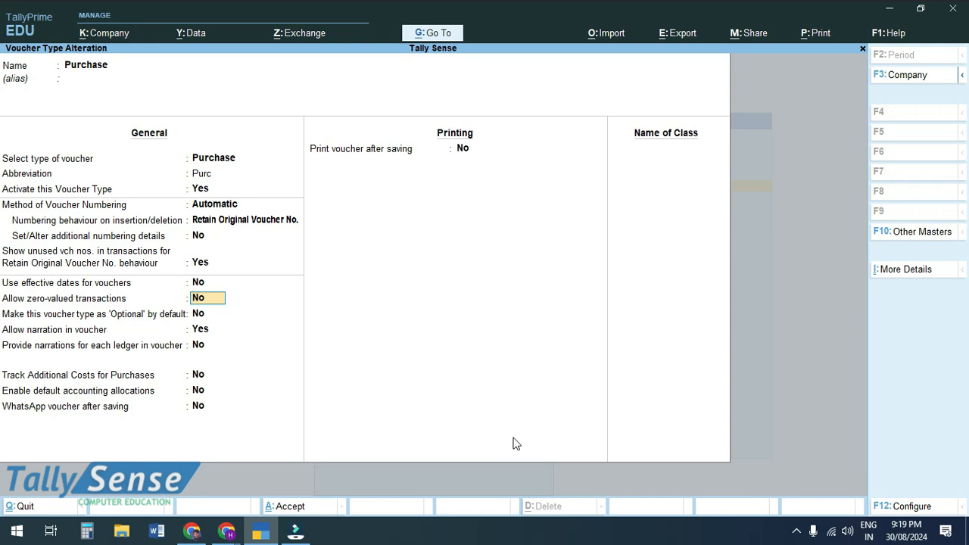
text(yes)
key(Return)
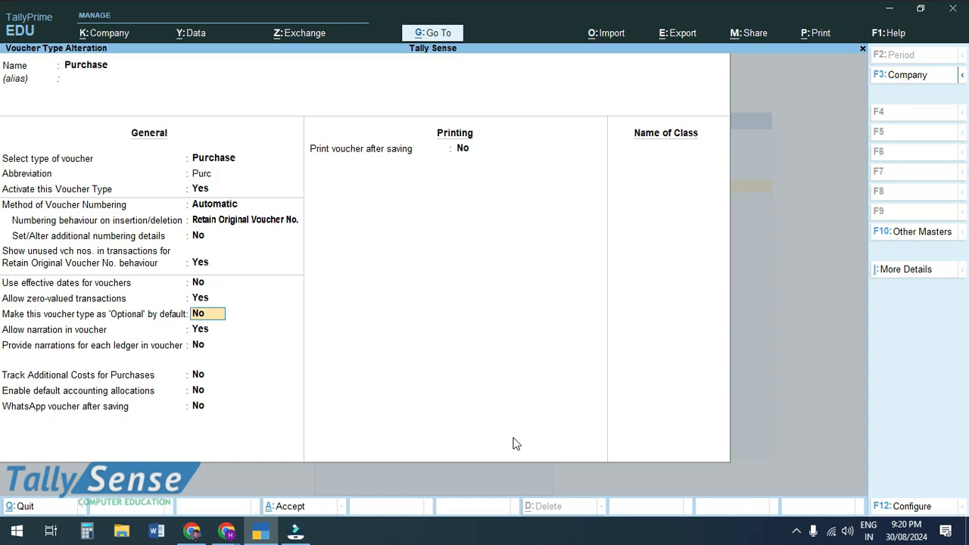
key(ctrl)
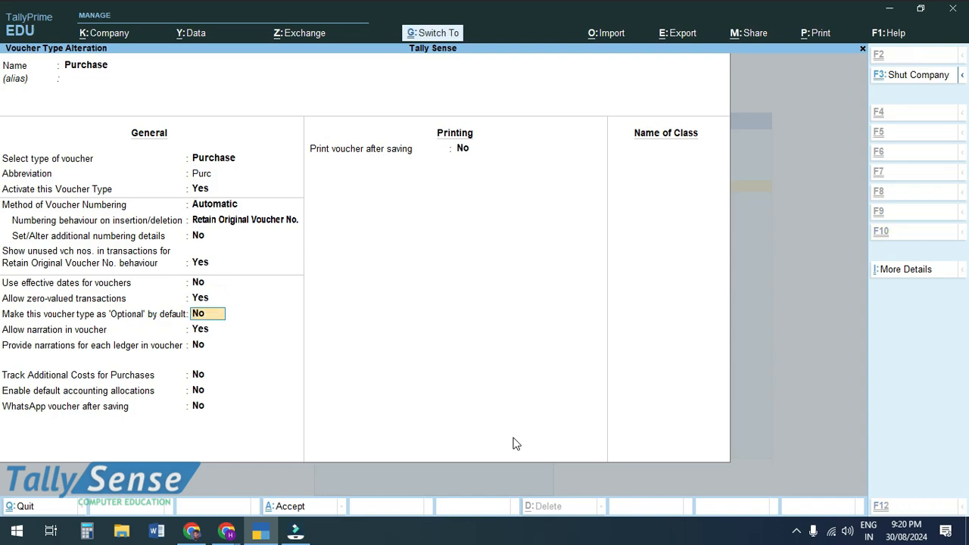
key(ctrl+a)
key(Escape)
key(Escape)
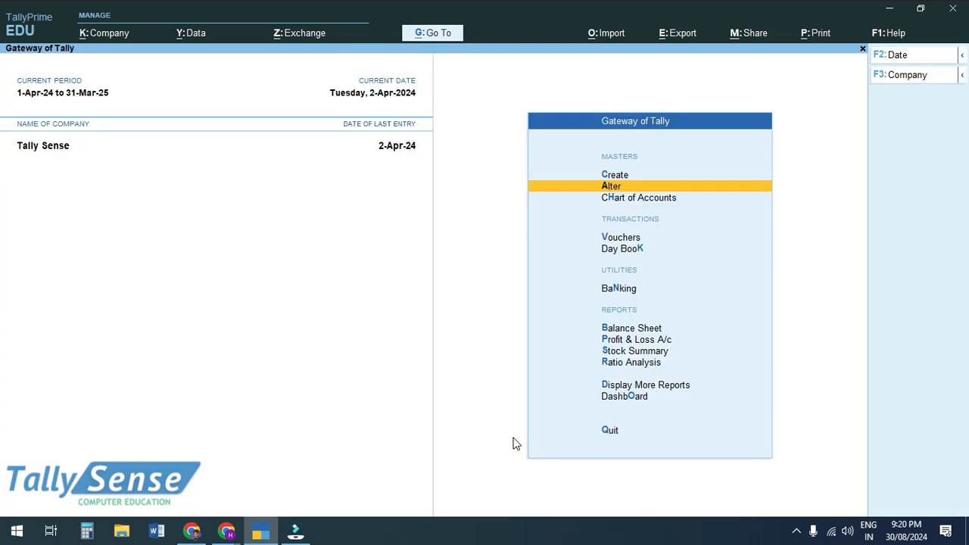
Start a new purchase voucher with supplier invoice number 23 dated 2-Apr-24
key(Down)
key(Down)
key(Return)
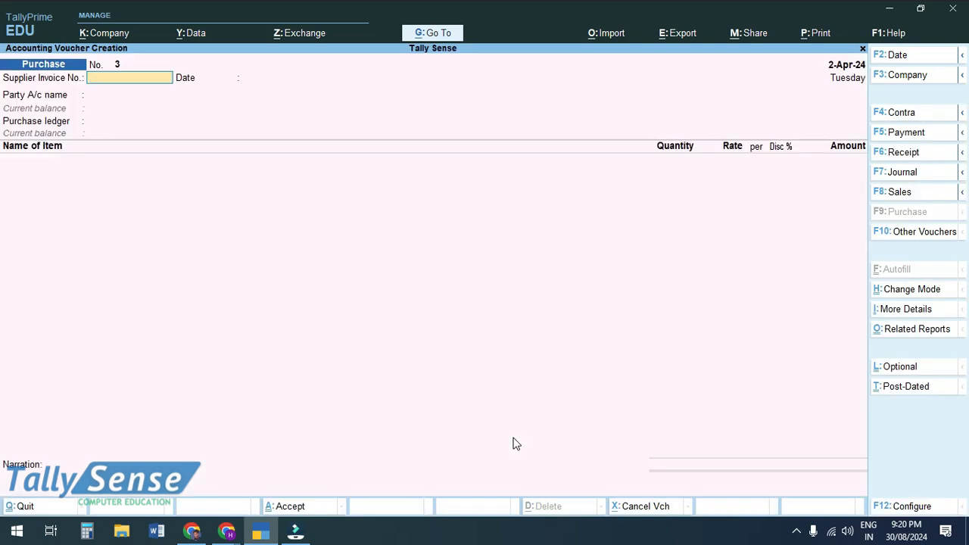
text(23)
key(Return)
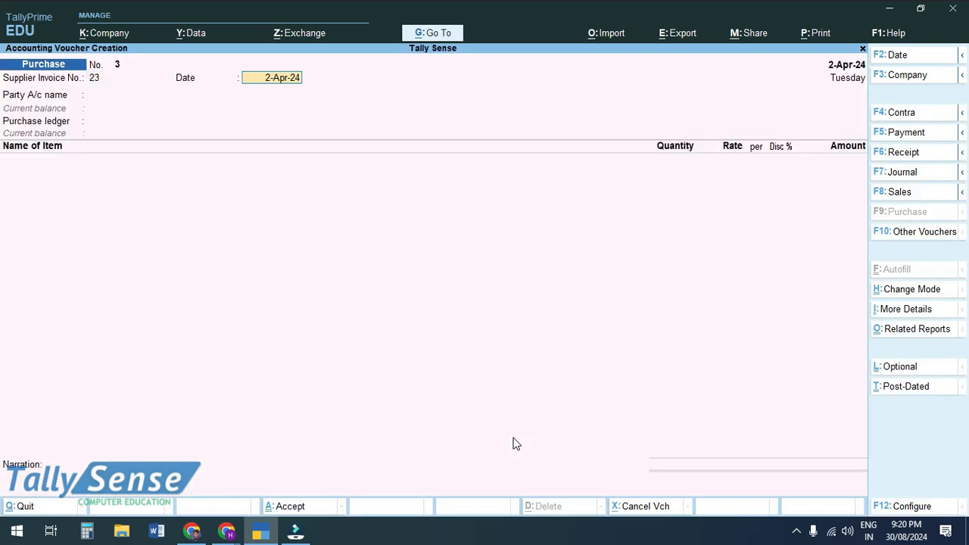
key(Return)
Choose the supplier listed just below Cash as the party, keeping the default receipt and party details and the Purchase ledger
key(Down)
key(Down)
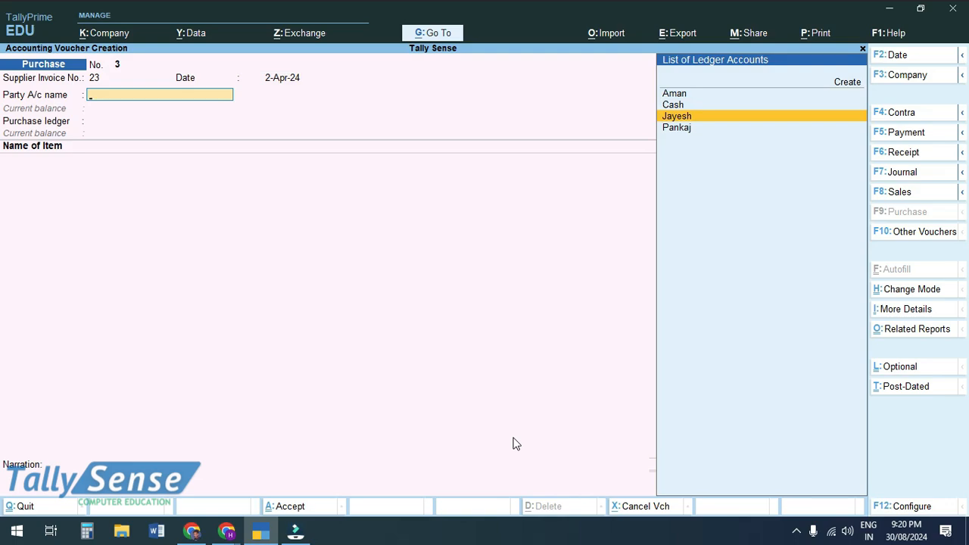
key(Return)
key(Return)
key(Return)
key(Return)
key(Return)
key(Return)
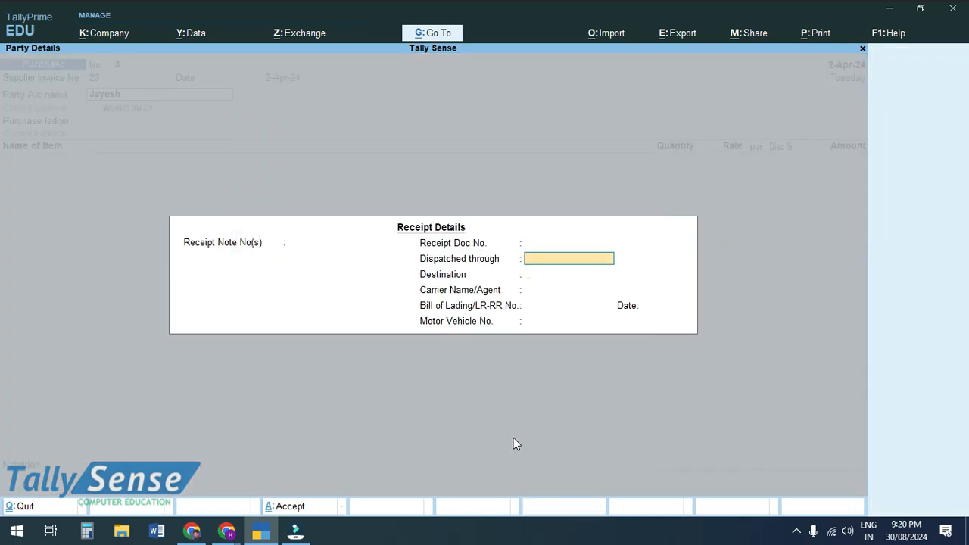
key(Return)
key(Return)
key(Return)
key(Return)
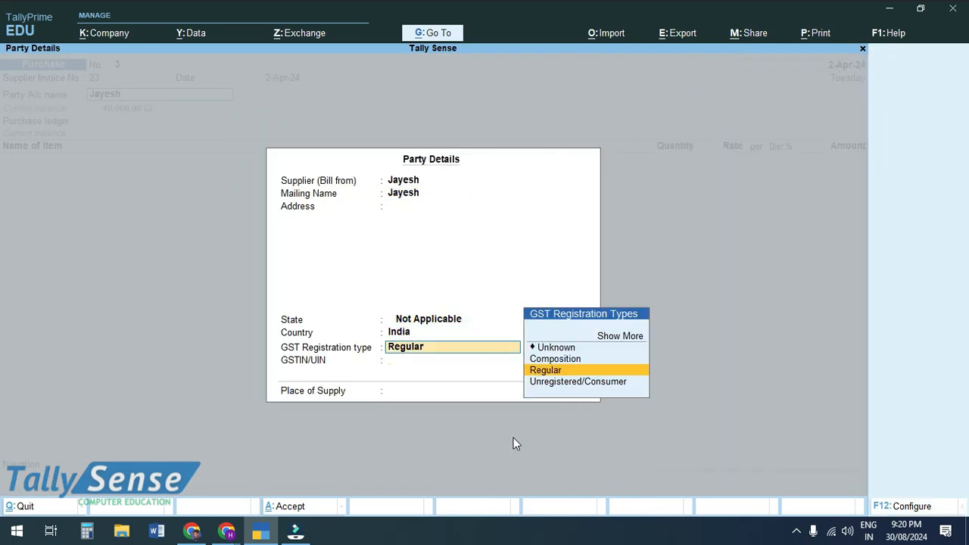
key(Return)
key(Return)
key(Return)
Add Samsung S23 as the first item, with a quantity of 1 pcs at a rate of 40,000.00
text(S)
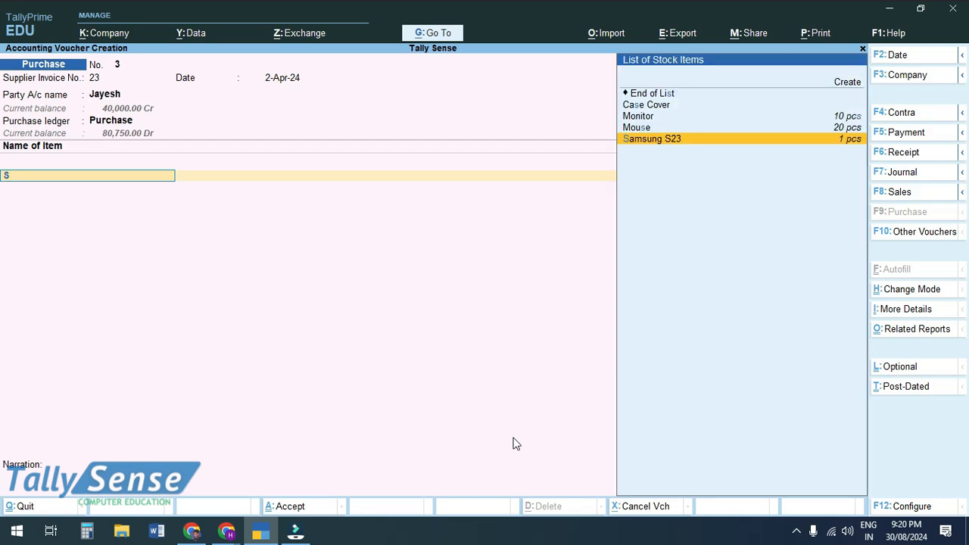
key(Return)
text(1)
key(Return)
key(Return)
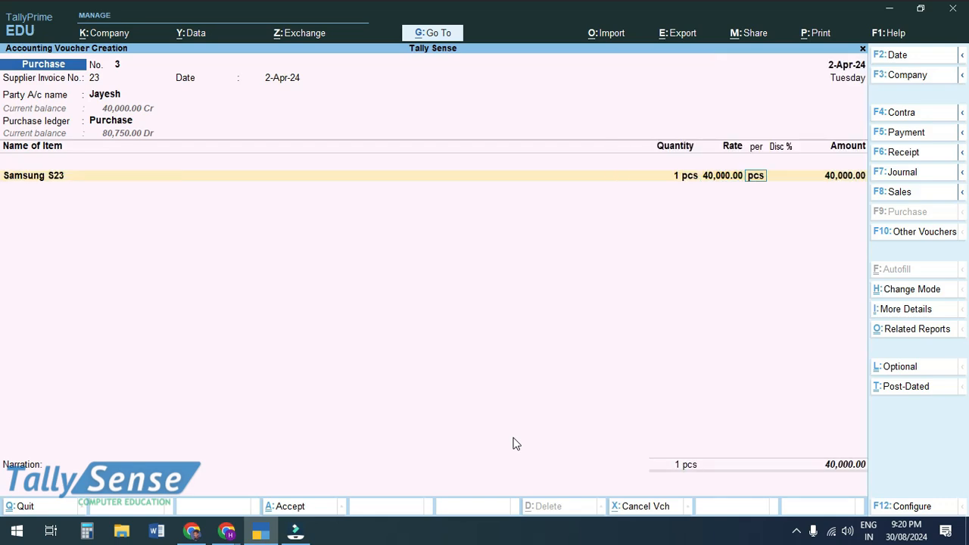
key(Return)
key(Return)
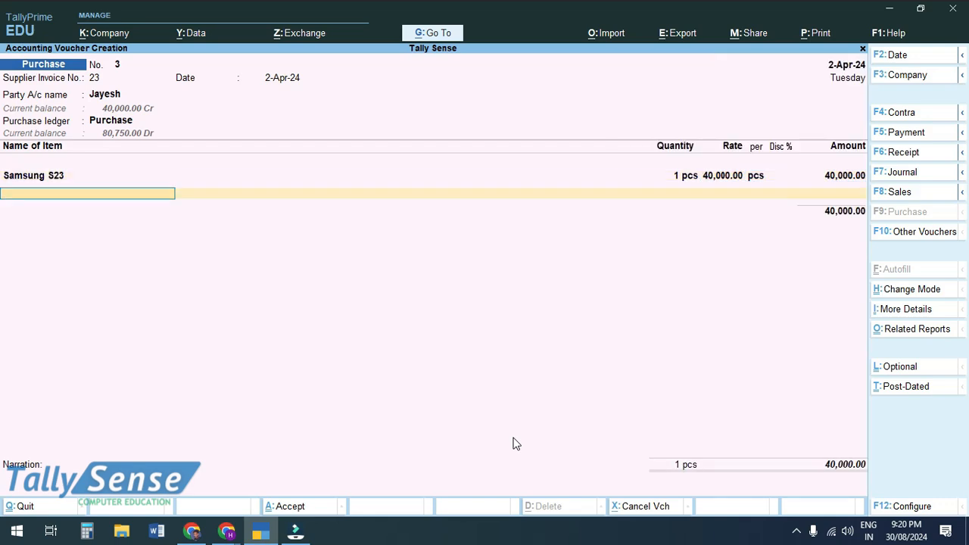
Add the 33w Charger as the second item with a quantity of 1 pcs, leaving its rate and amount blank
text(33)
key(Return)
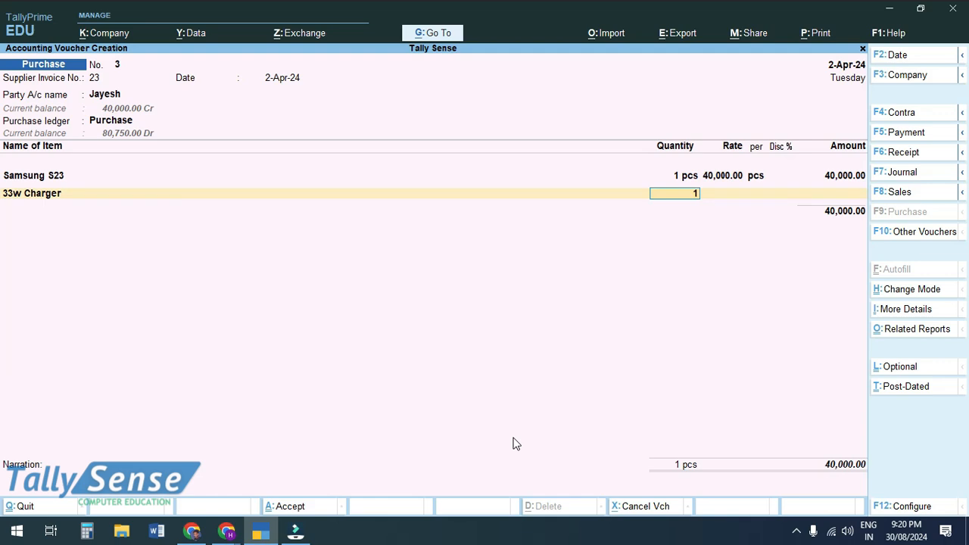
key(Return)
key(Return)
key(Return)
key(Return)
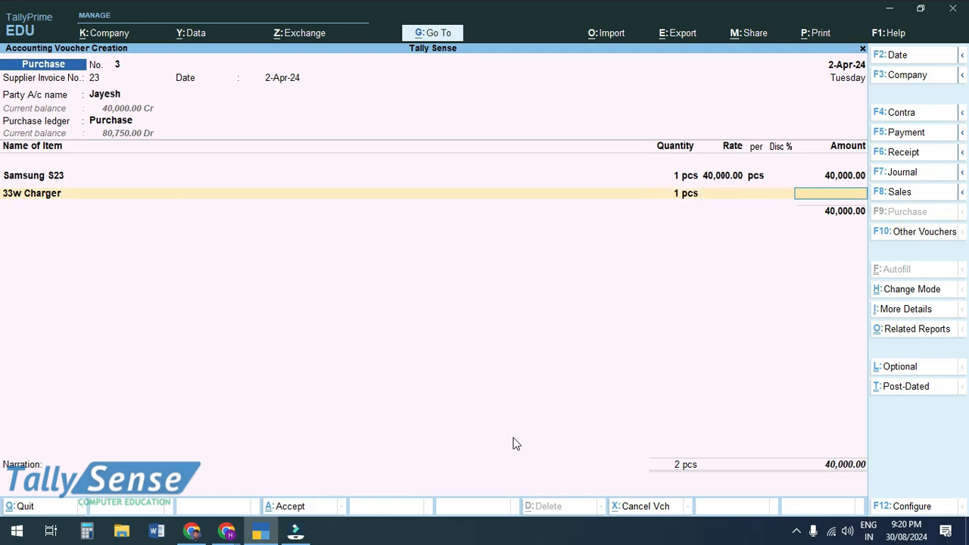
key(Return)
Add the Case Cover as the third item with a quantity of 1 pcs and no rate, and save the voucher
text(Cas)
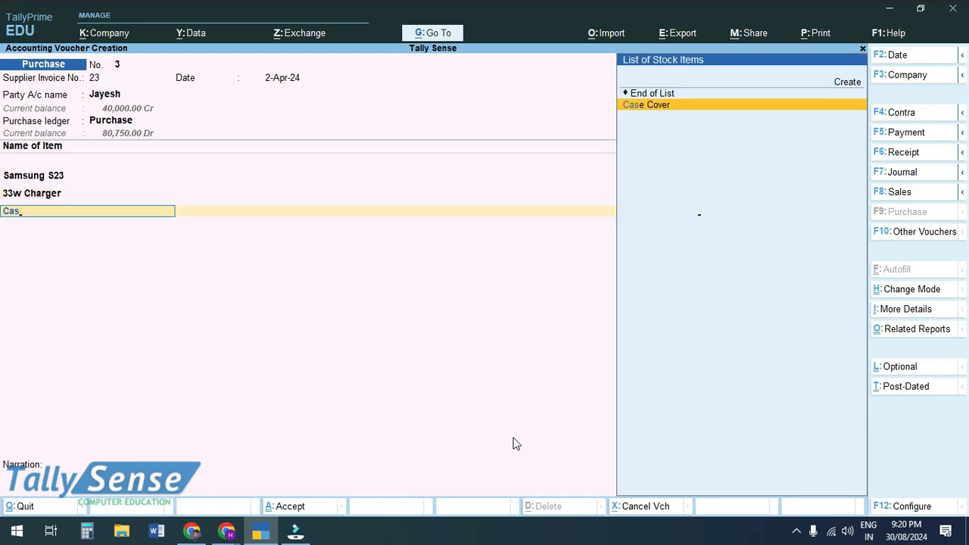
key(Return)
text(1)
key(Return)
key(Return)
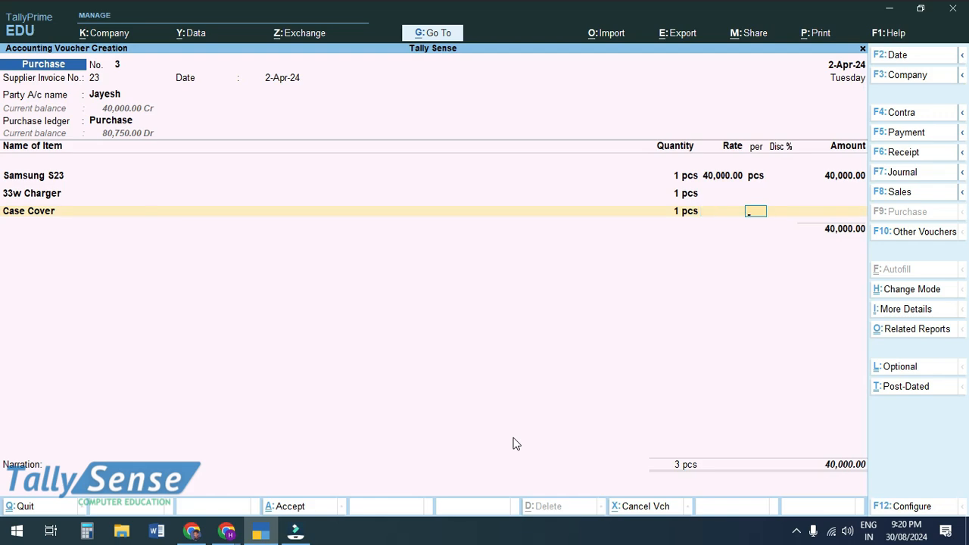
key(ctrl)
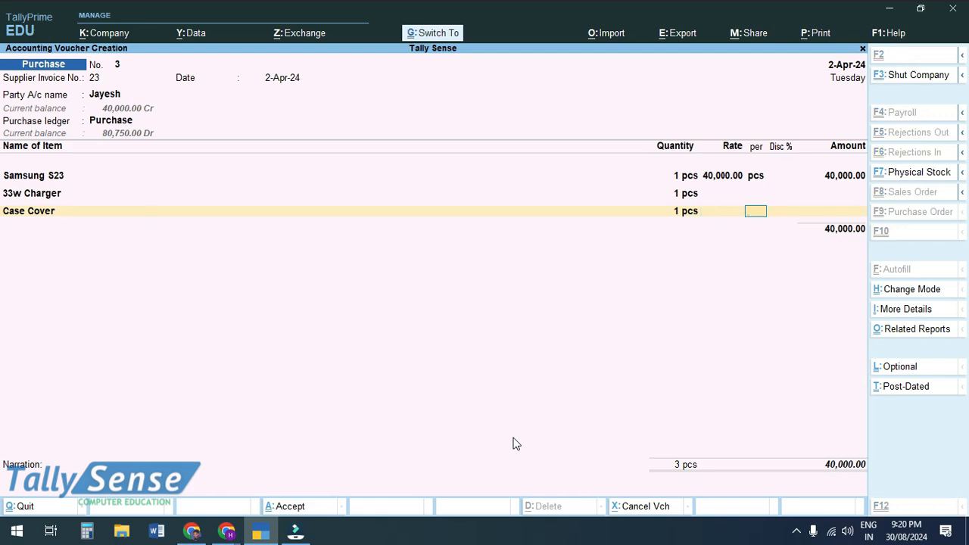
key(ctrl+a)
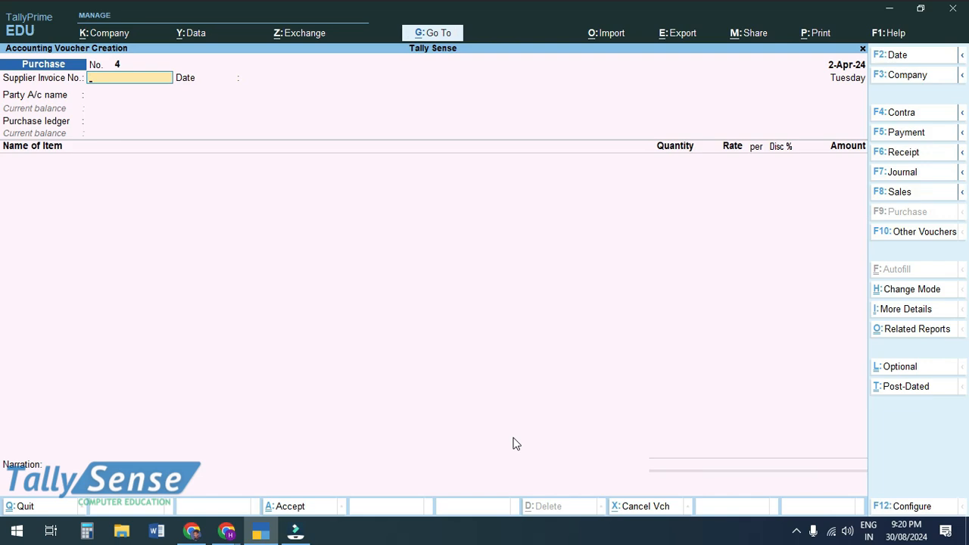
Reopen the newly saved purchase voucher to check its zero-valued charger and cover lines, and leave voucher entry
key(Page_Up)
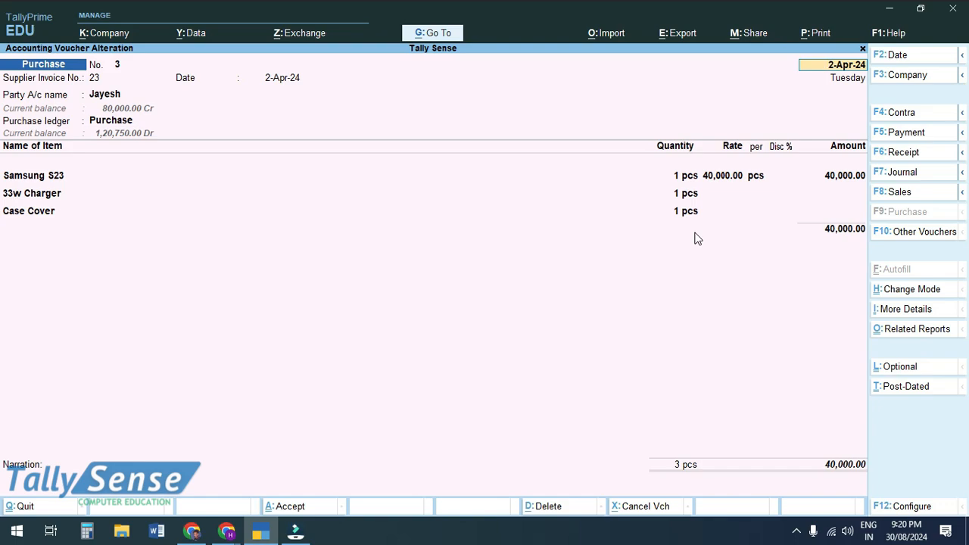
key(alt+d)
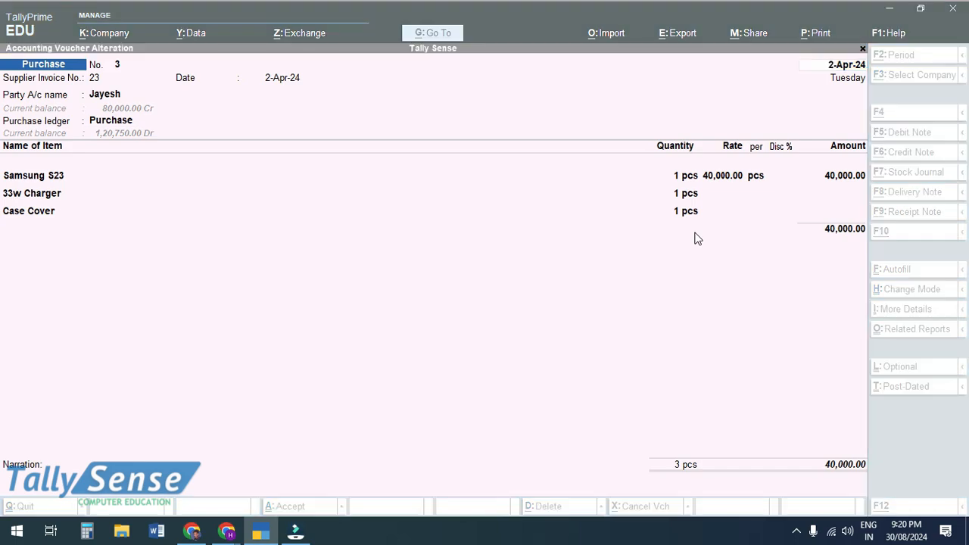
key(alt+Tab)
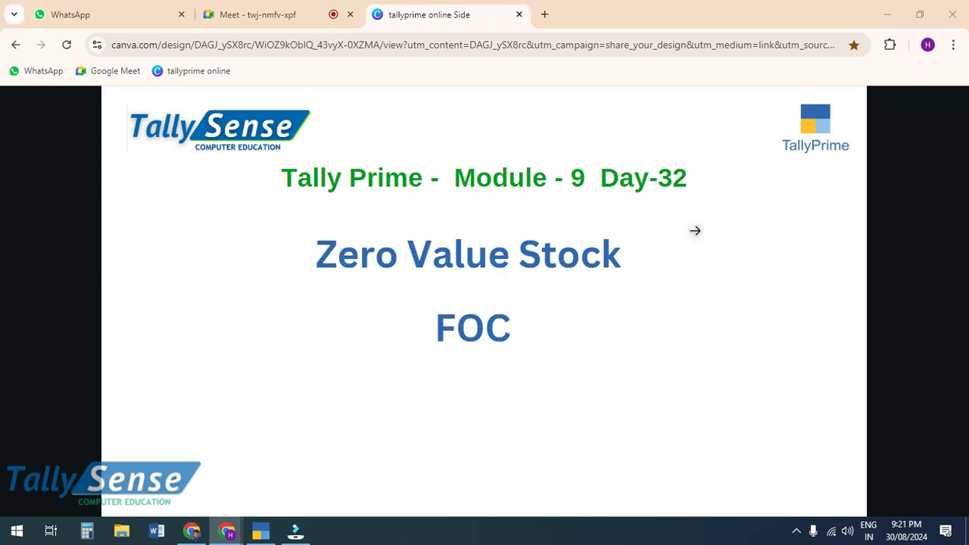
key(alt+Tab)
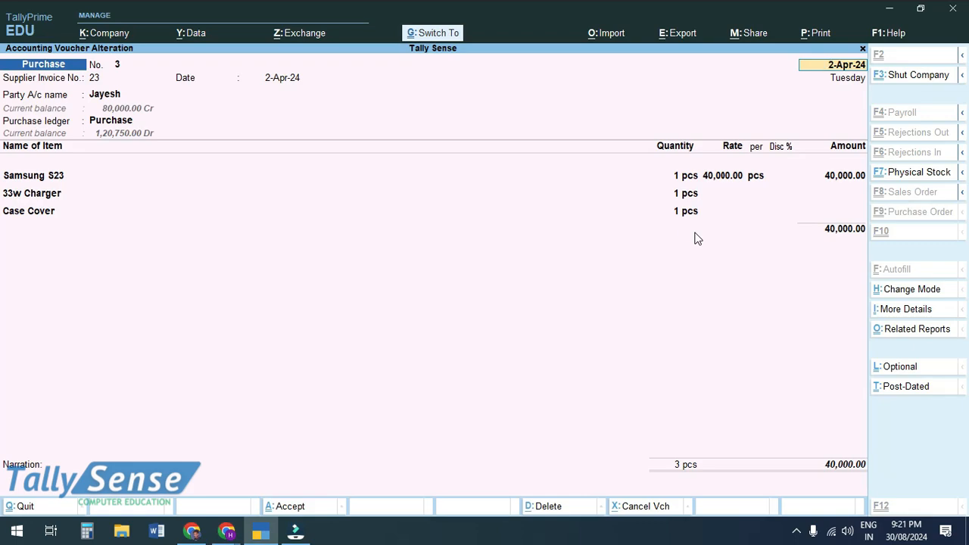
key(Escape)
key(Escape)
key(Return)
Open the Sales voucher type for alteration from the master alteration list
key(Up)
key(Up)
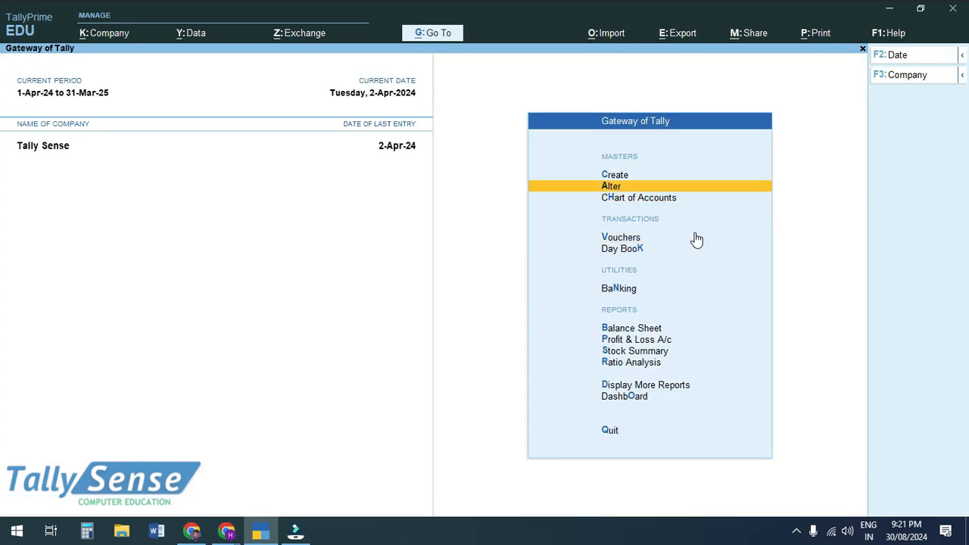
key(Return)
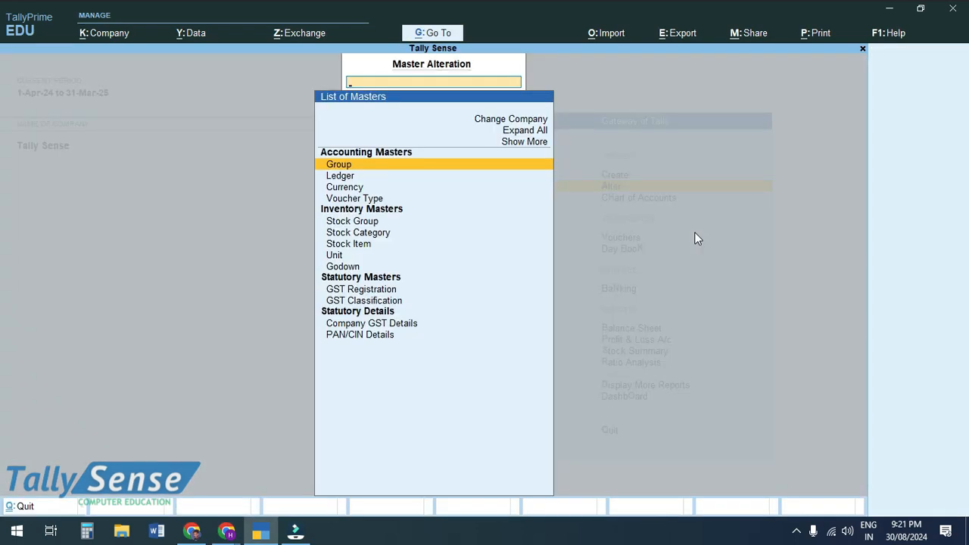
key(Down)
key(Down)
key(Down)
key(Return)
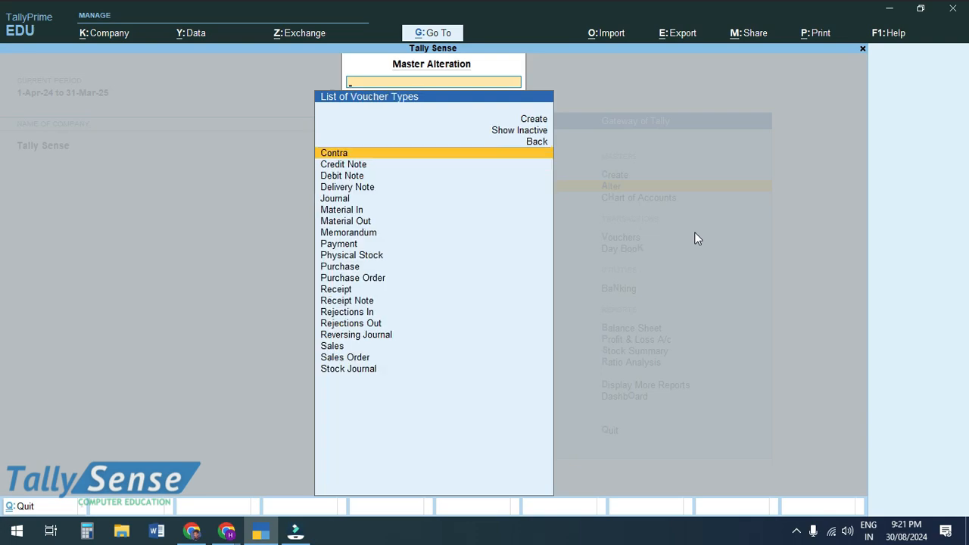
text(Sa)
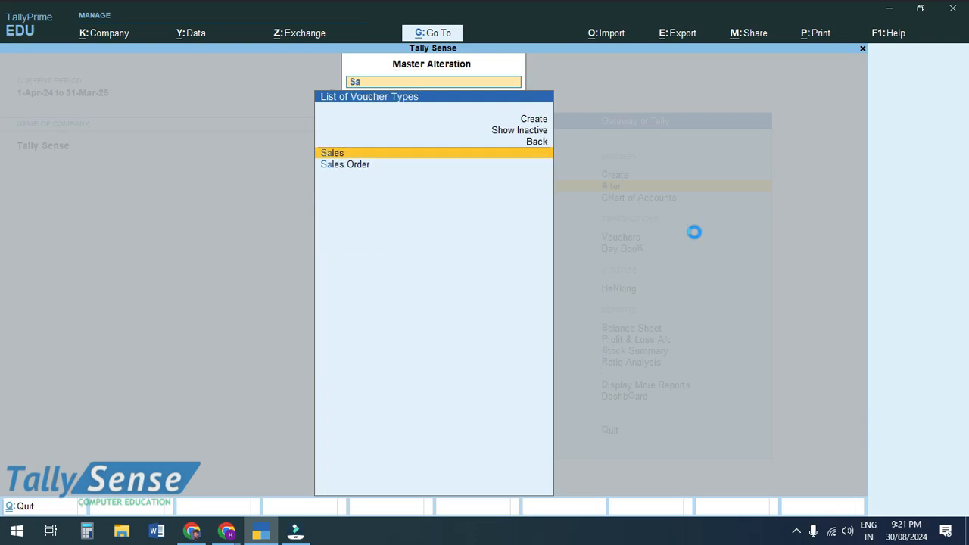
key(Return)
Set Allow zero-valued transactions to Yes for the Sales voucher type, save it, and return to the Gateway of Tally
key(Return)
key(Return)
key(Return)
key(Return)
key(Return)
key(Return)
key(Return)
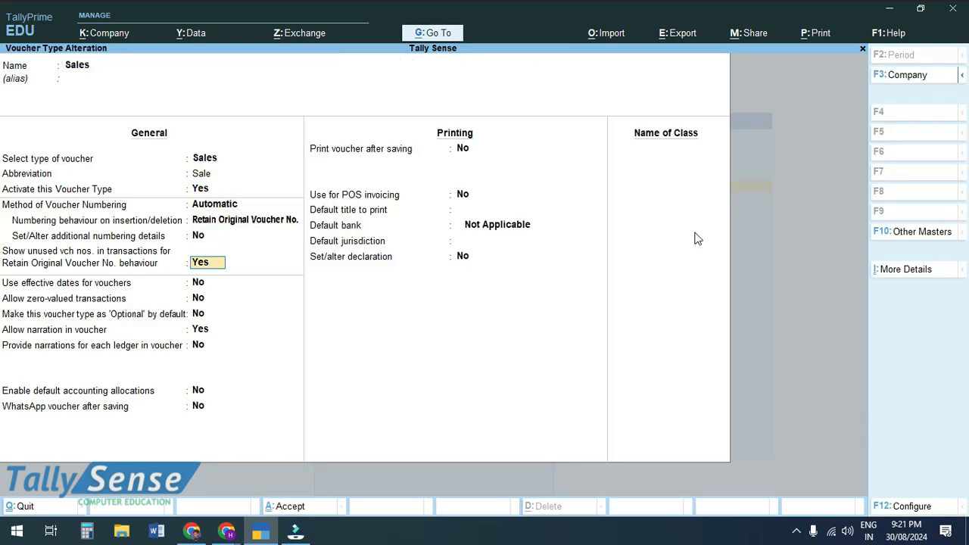
key(Return)
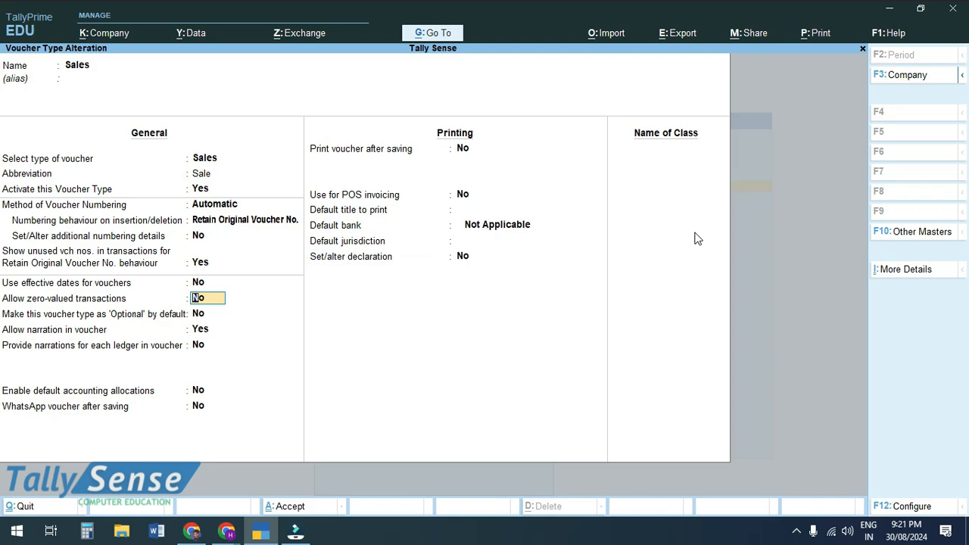
text(y)
key(Return)
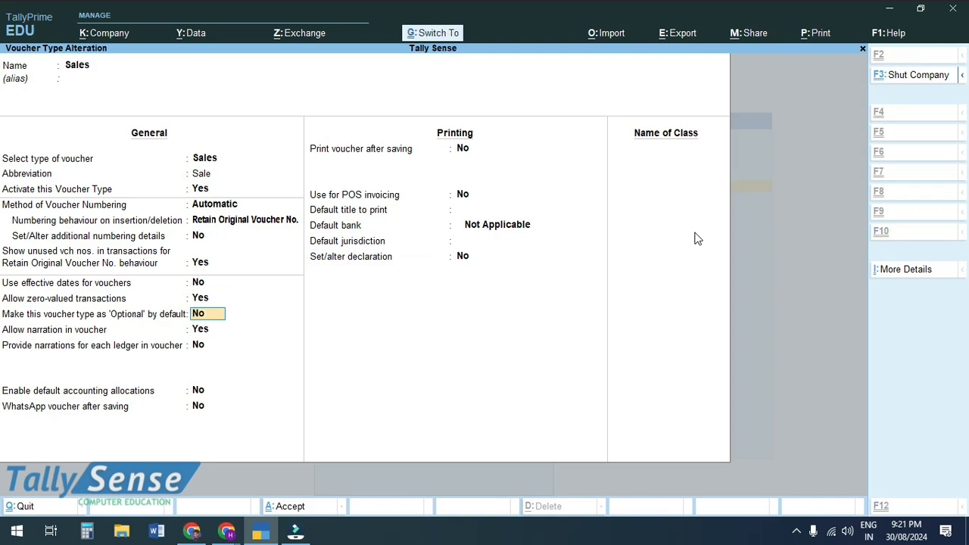
key(ctrl+a)
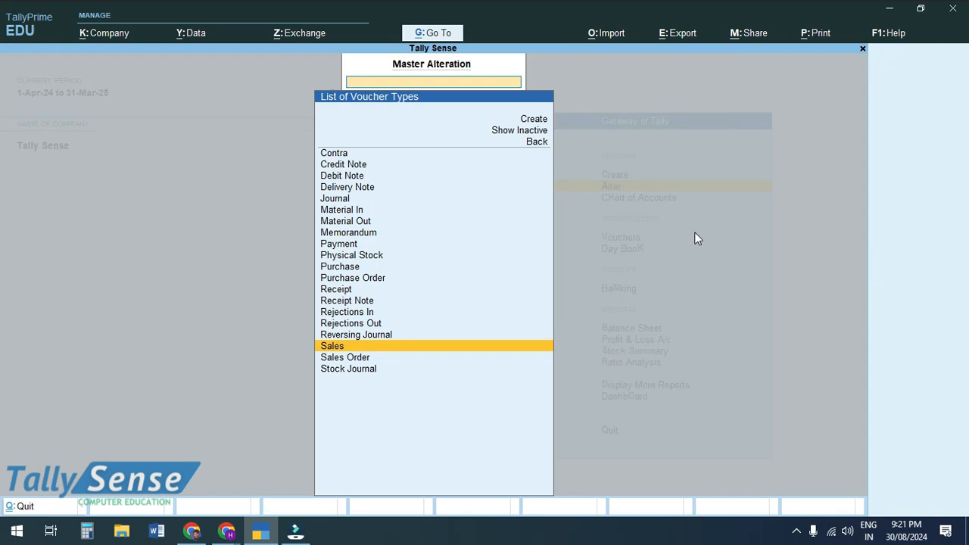
key(Escape)
key(Escape)
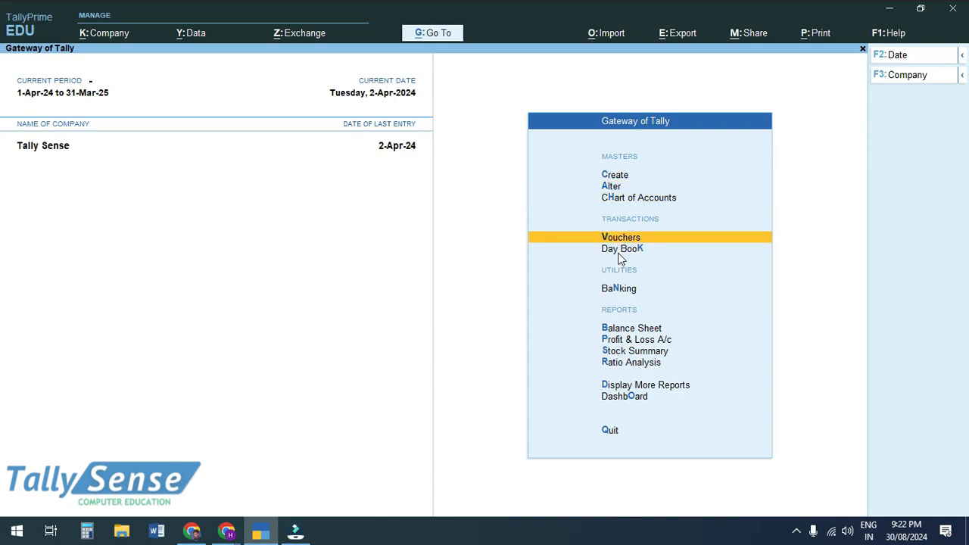
Start a new purchase voucher and enable separate Actual and Billed Quantity columns in invoices in the company features
key(Return)
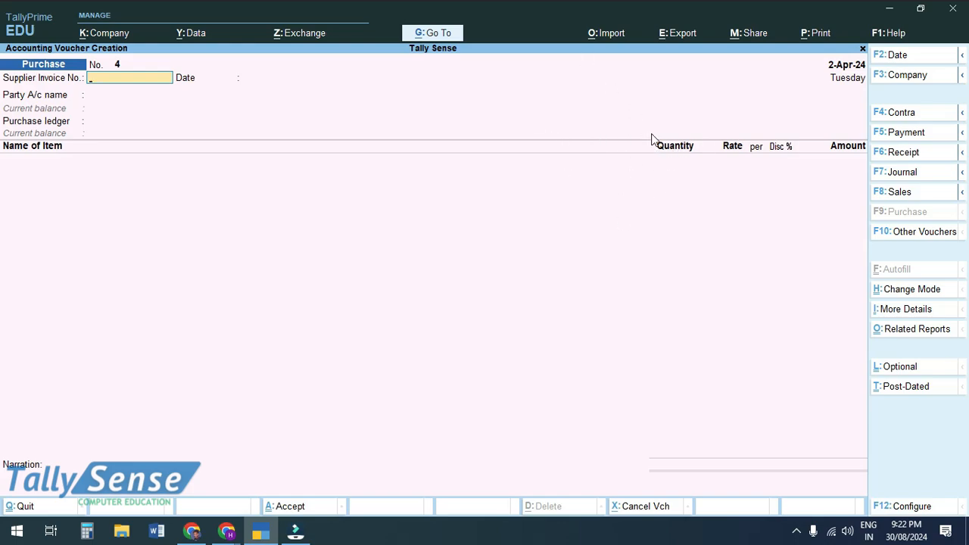
key(F11)
key(Return)
key(Return)
key(Return)
key(Return)
key(Return)
key(Return)
key(Return)
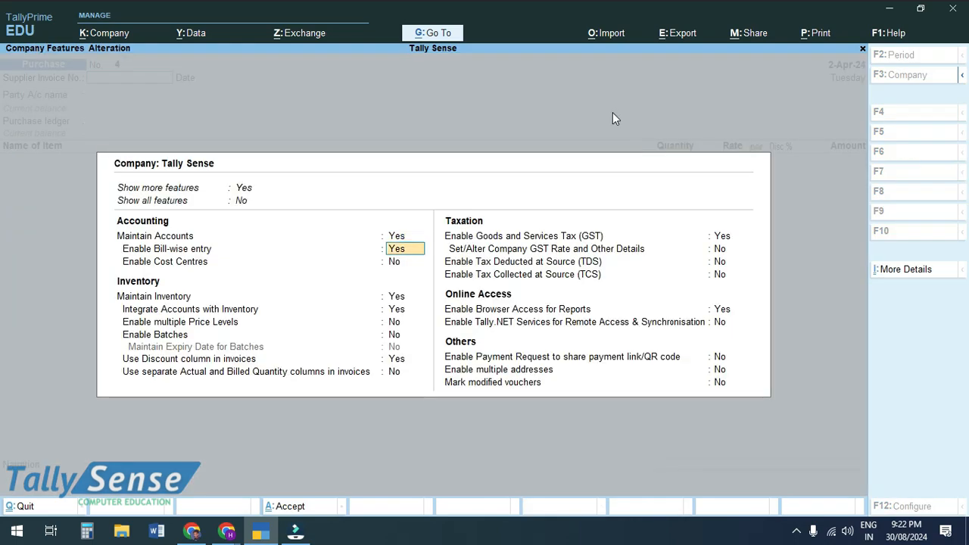
key(Return)
text(y)
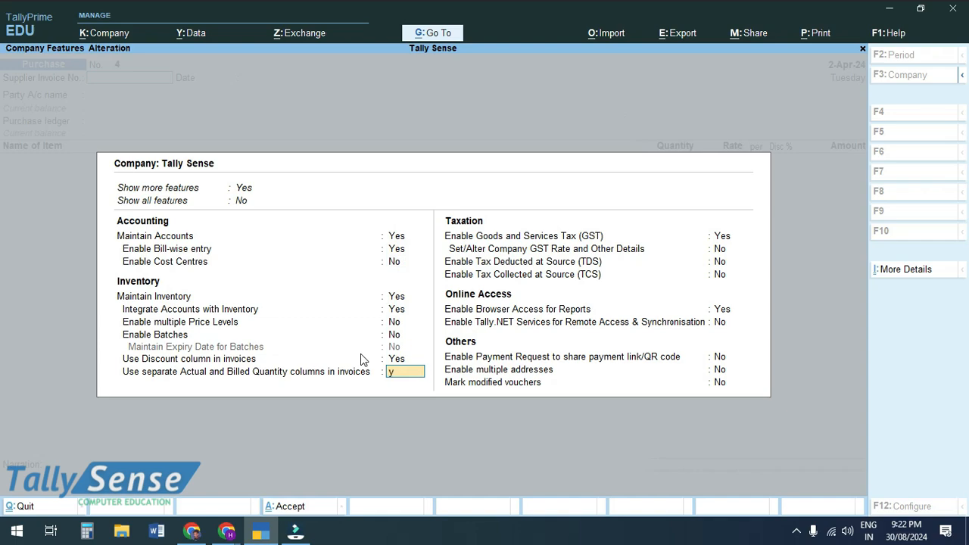
key(Return)
key(ctrl+a)
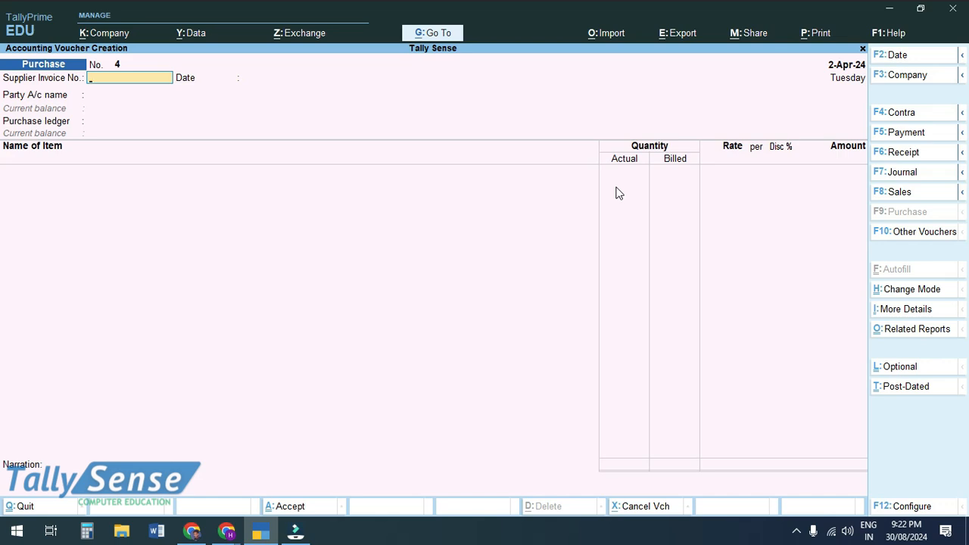
Review the previous purchase voucher's quantity layout, return to the blank voucher, and switch to the Zero Value Stock presentation in Chrome
key(Page_Up)
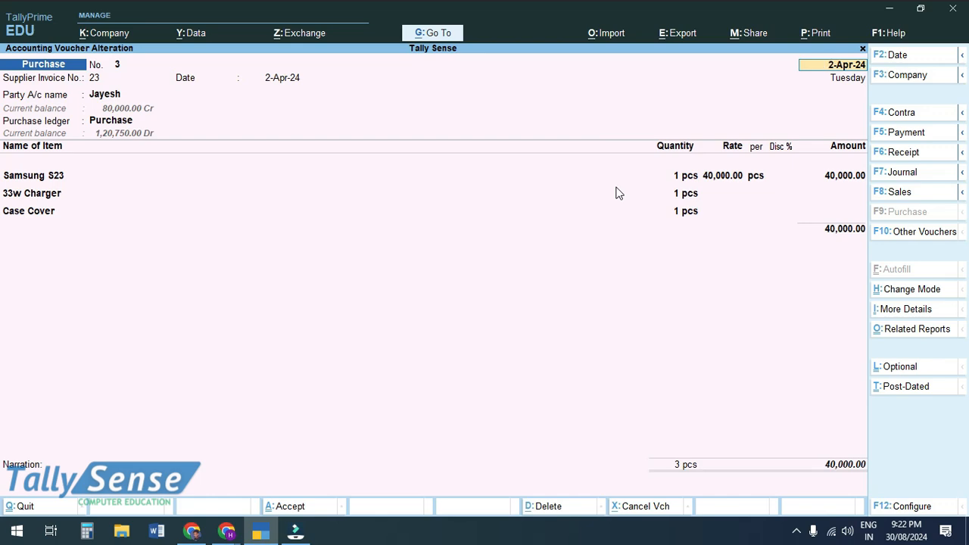
key(ctrl+a)
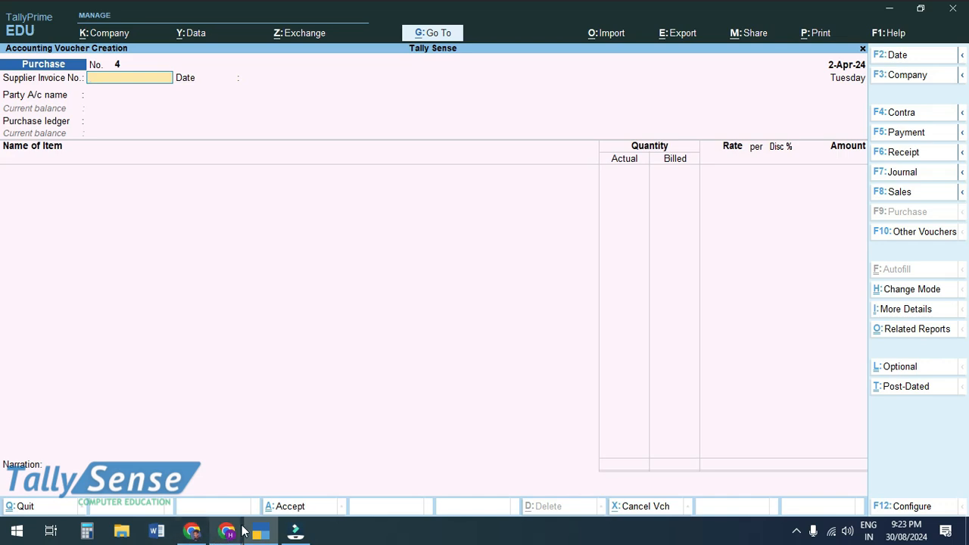
mouse_move(259, 530)
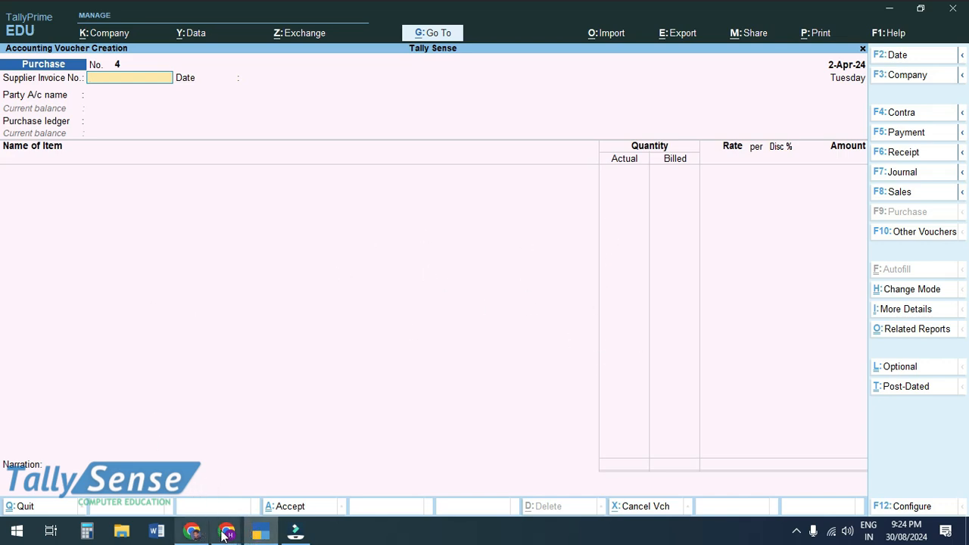
click(140, 462)
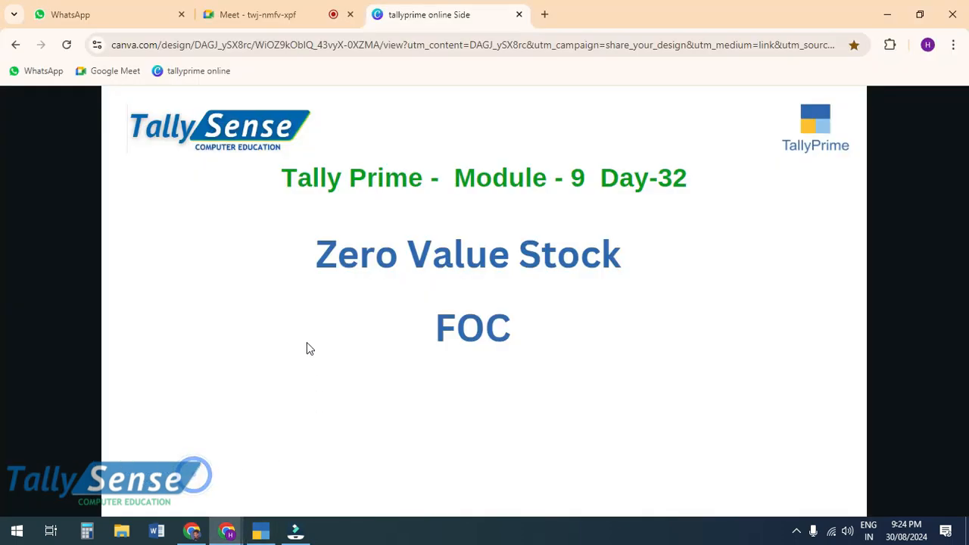